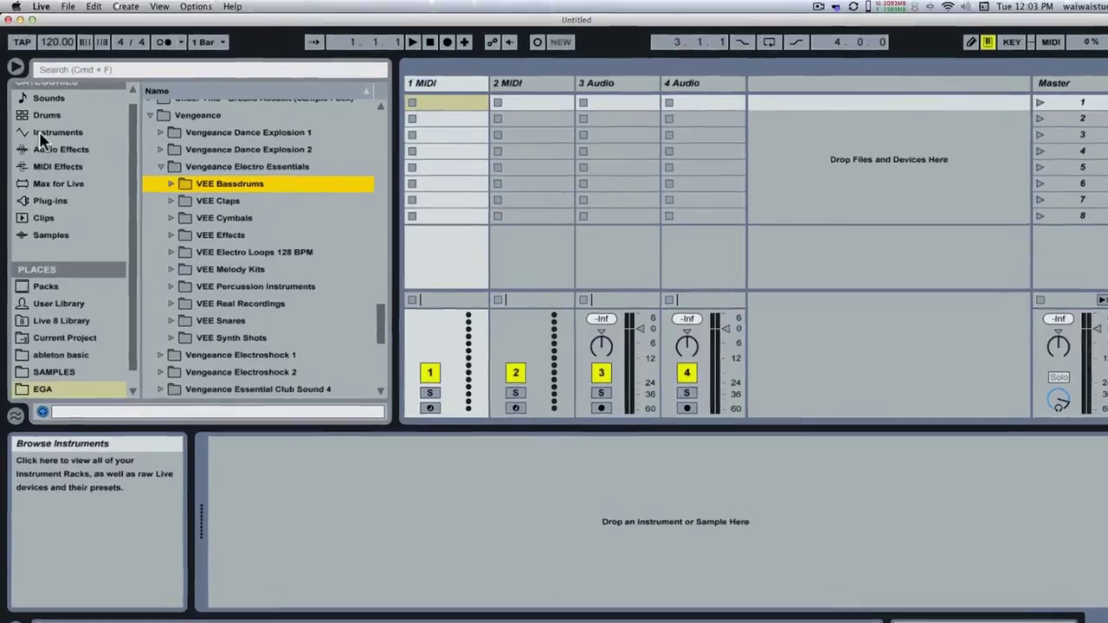
Load the Impulse instrument onto the first MIDI track.
left_click(39, 131)
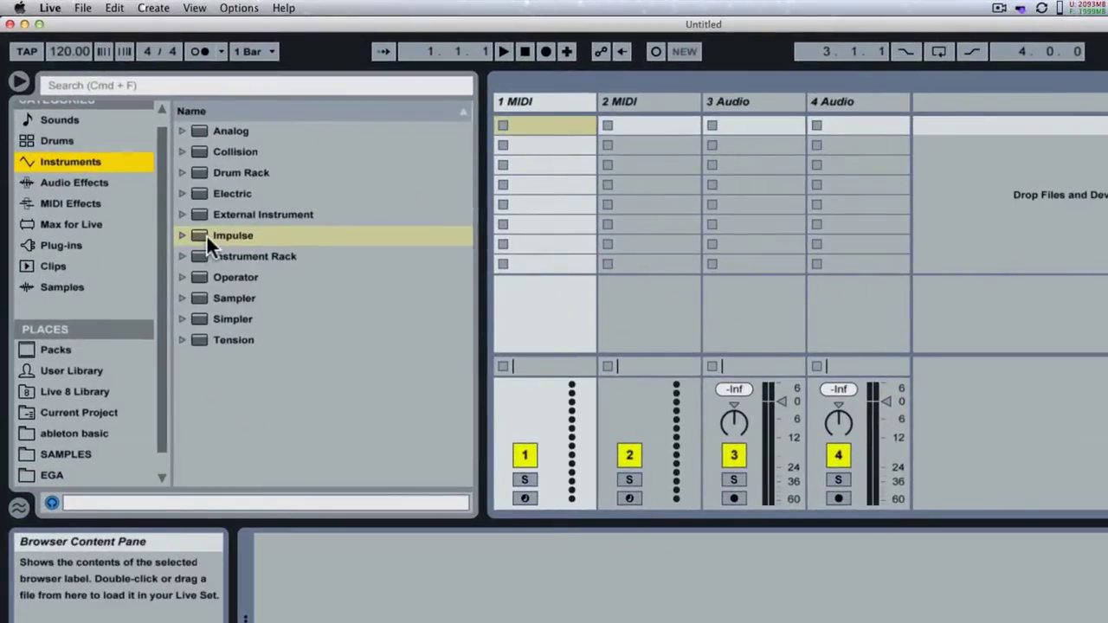
left_click_drag(206, 234, 431, 153)
left_click_drag(540, 199, 540, 201)
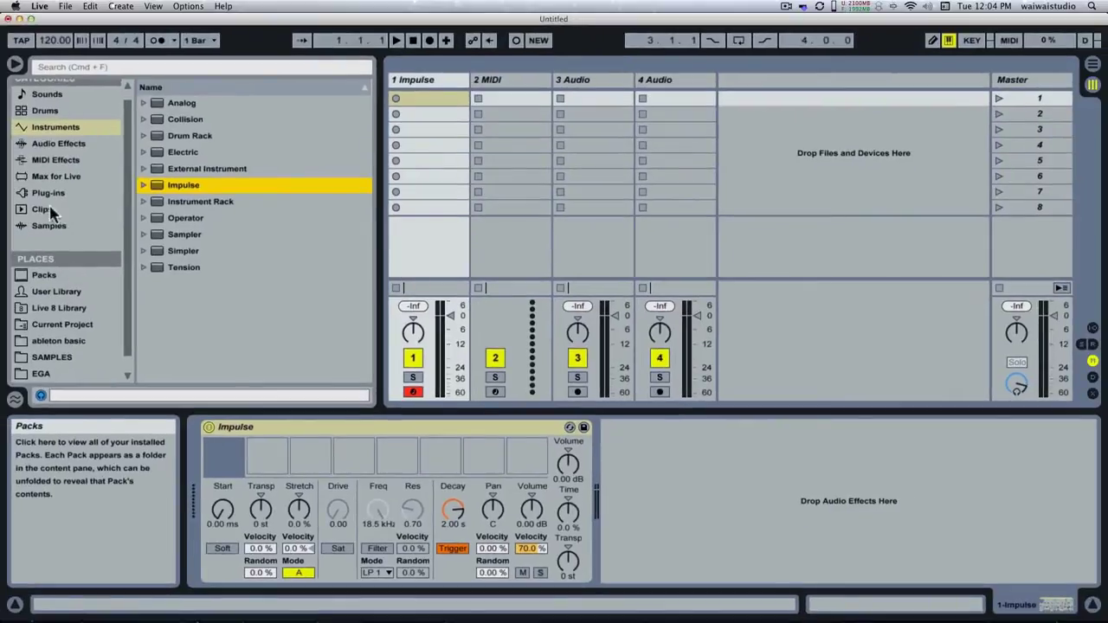
Open the VEE Bassdrums folder of Vengeance Electro Essentials in the EGA sample location.
left_click(52, 358)
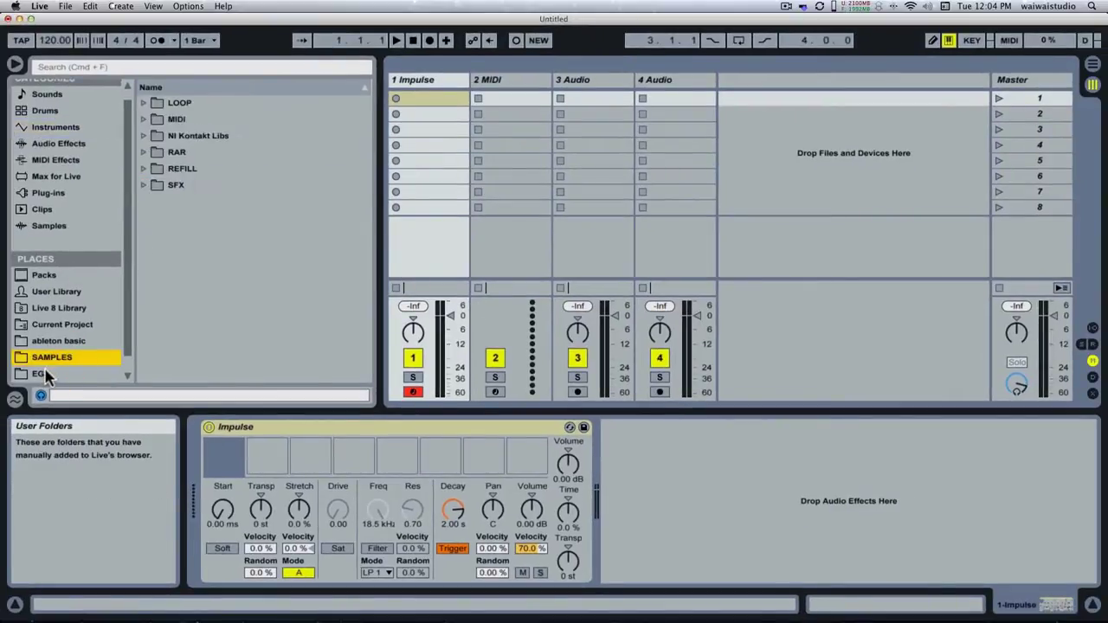
left_click(46, 374)
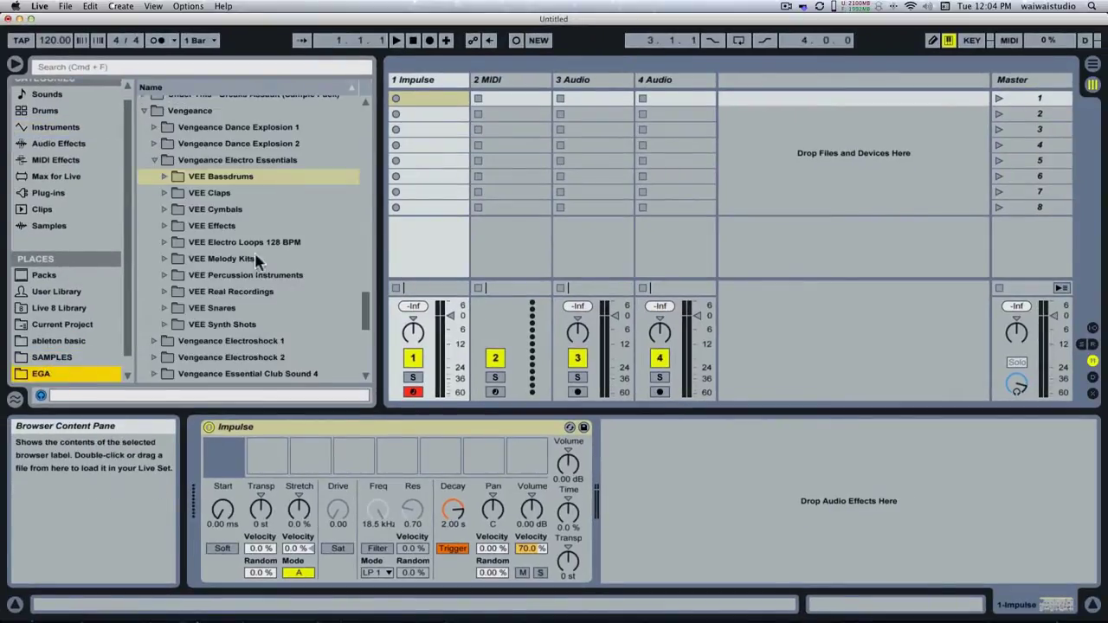
left_click(165, 177)
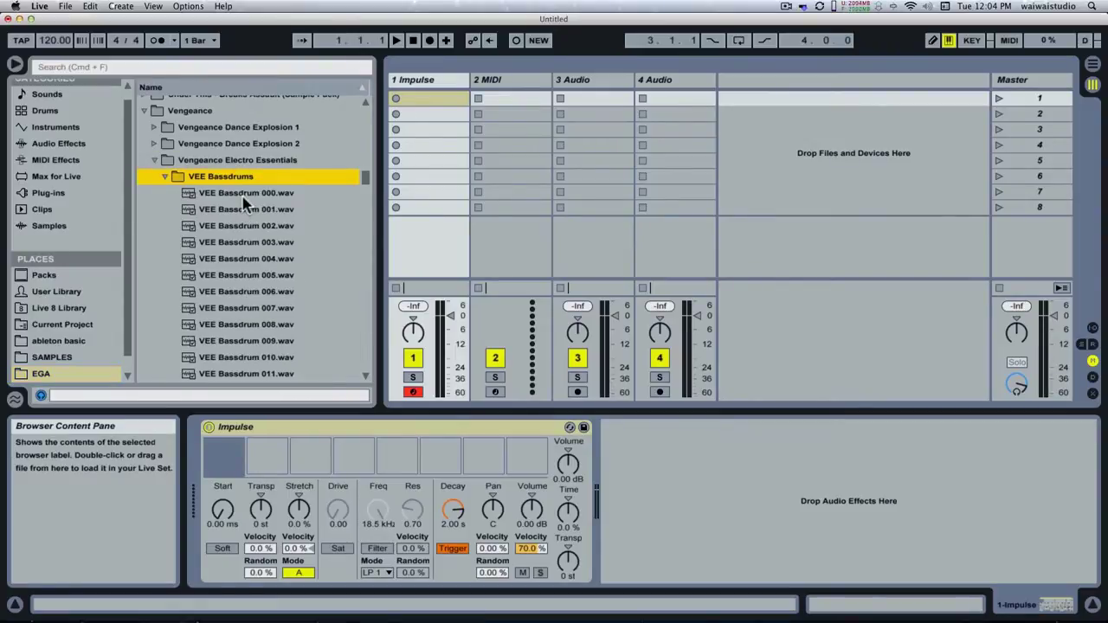
Audition the kick samples in VEE Bassdrums one after another, from 000 to 018.
key("Down")
key("Down")
key("Down")
key("Down")
key("Down")
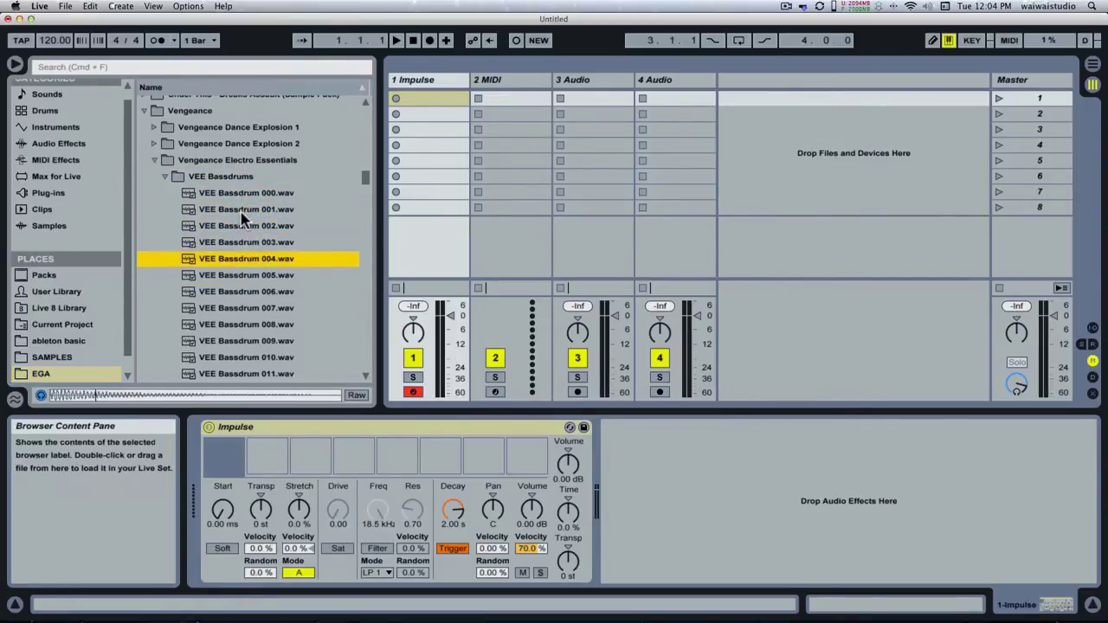
key("Down")
key("Down")
key("Down")
key("Down")
key("Down")
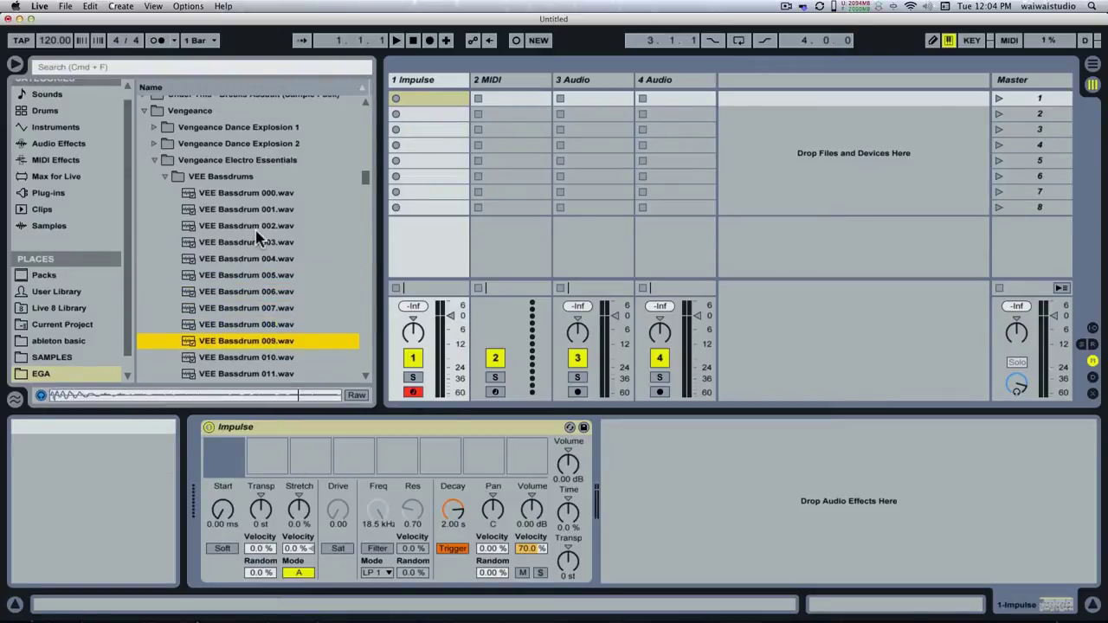
key("Down")
key("Down")
key("Down")
key("Down")
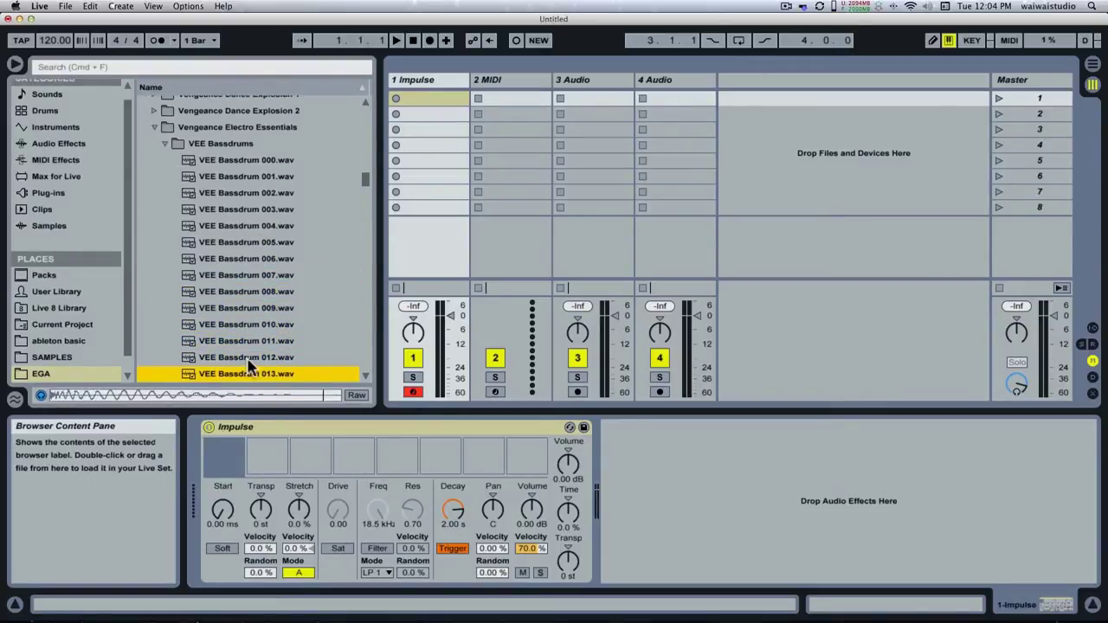
key("Down")
key("Down")
key("Down")
key("Down")
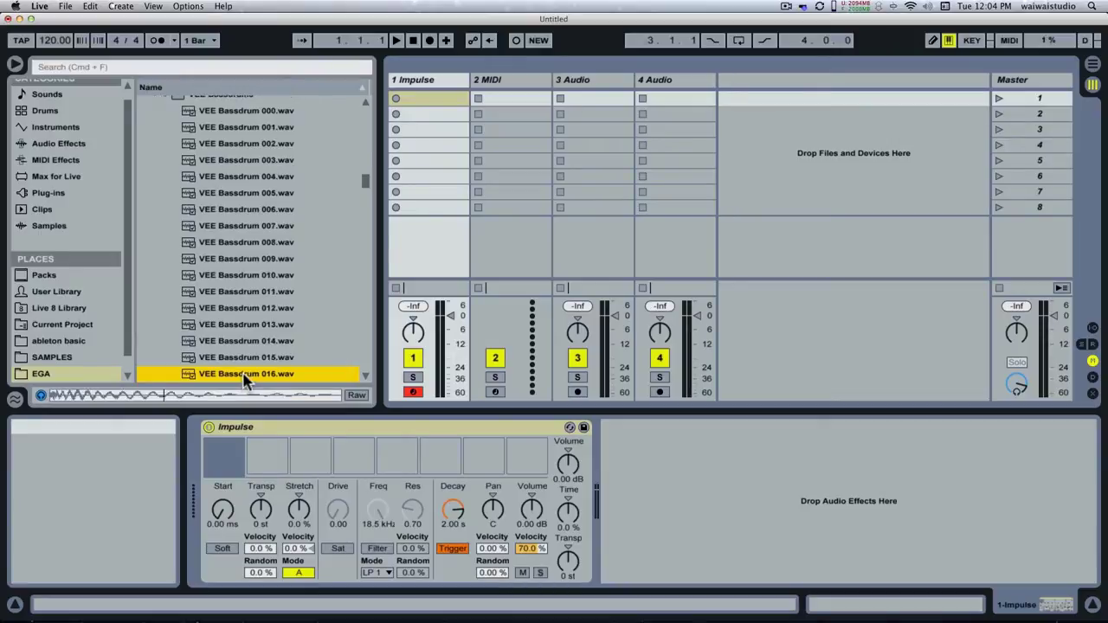
key("Down")
key("Up")
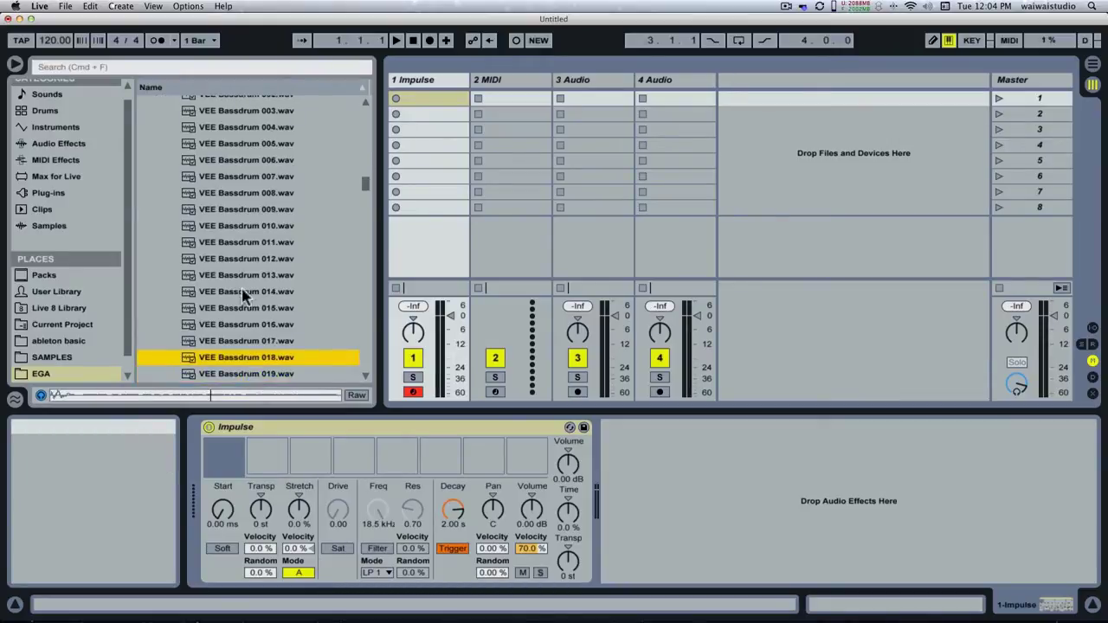
Load VEE Bassdrum 012.wav into the first Impulse slot.
left_click(231, 243)
left_click(237, 263)
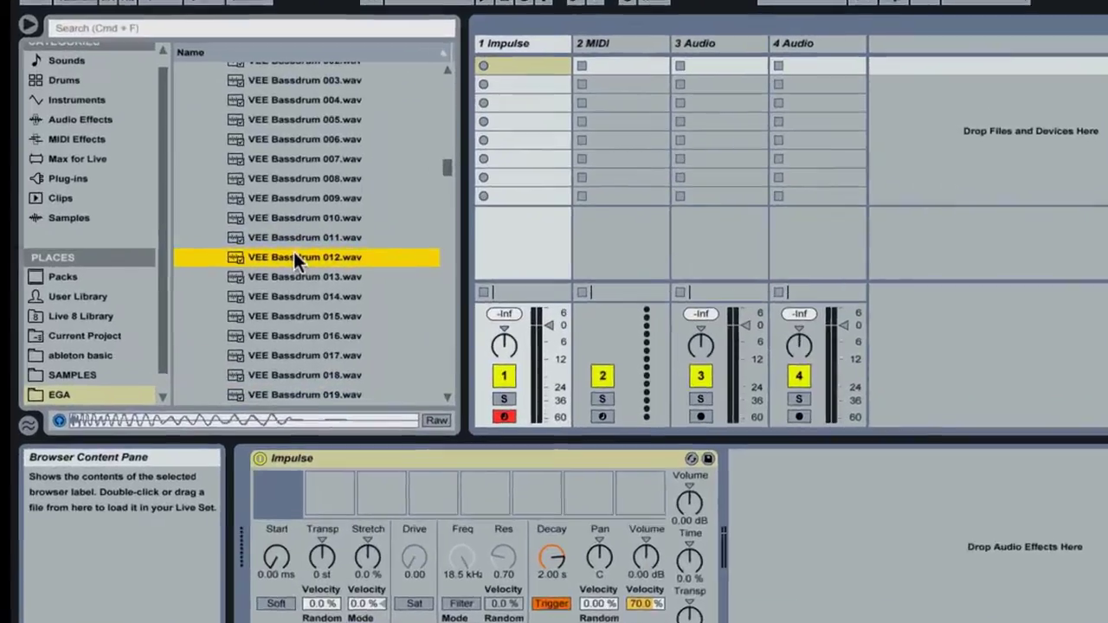
left_click_drag(294, 254, 273, 500)
Collapse the VEE Bassdrums folder and open the VEE Claps folder.
left_click(388, 126)
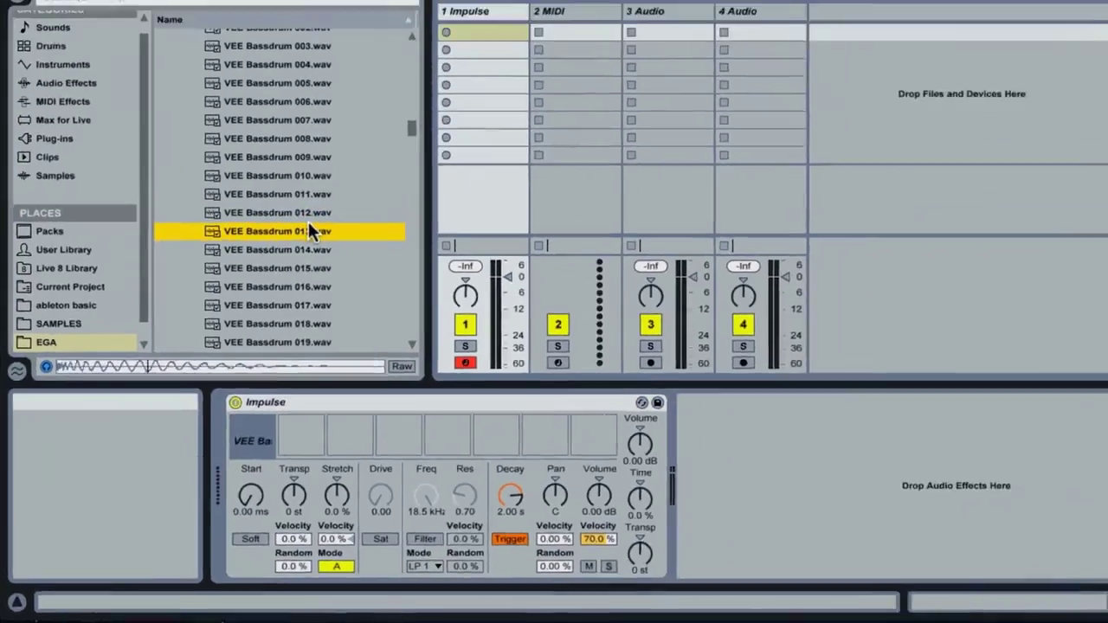
key("Left")
key("Left")
key("Down")
key("Right")
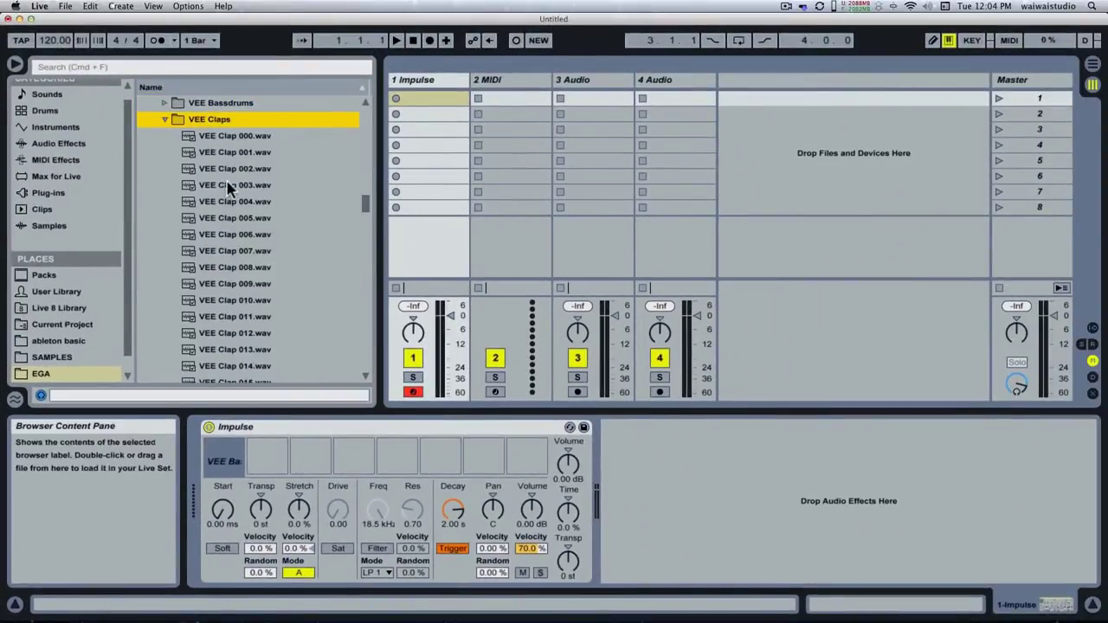
Audition clap samples 003 to 005 and load VEE Clap 005.wav into the second Impulse slot.
left_click(232, 185)
left_click(239, 202)
left_click(243, 219)
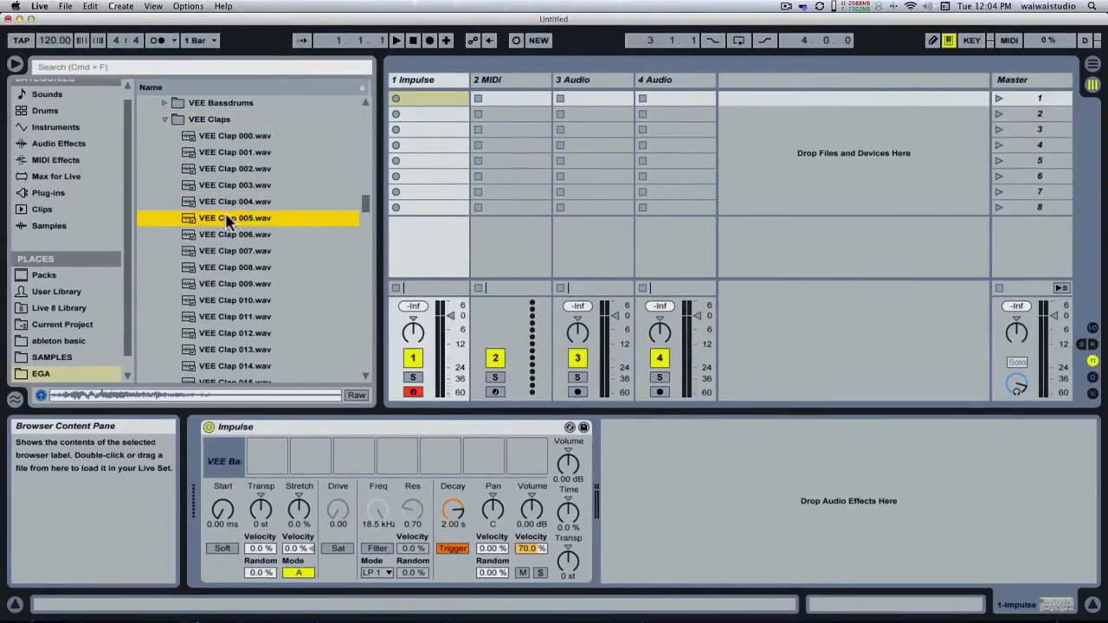
left_click_drag(229, 222, 276, 463)
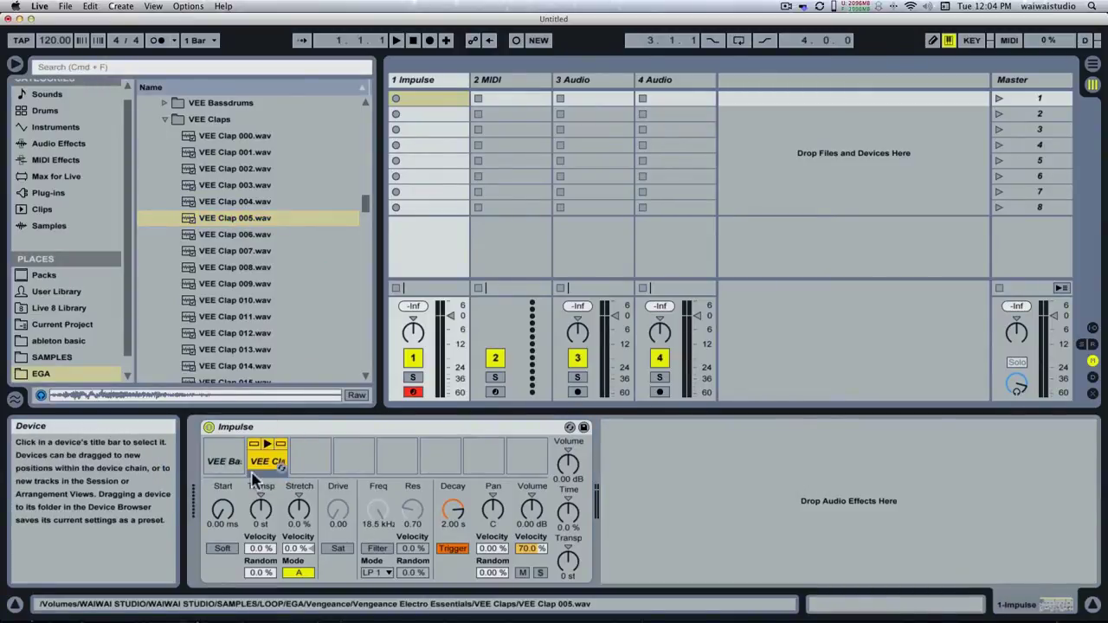
Collapse the VEE Claps folder and open the VEE Cymbals folder.
left_click(232, 218)
key("Left")
key("Left")
key("Down")
key("Right")
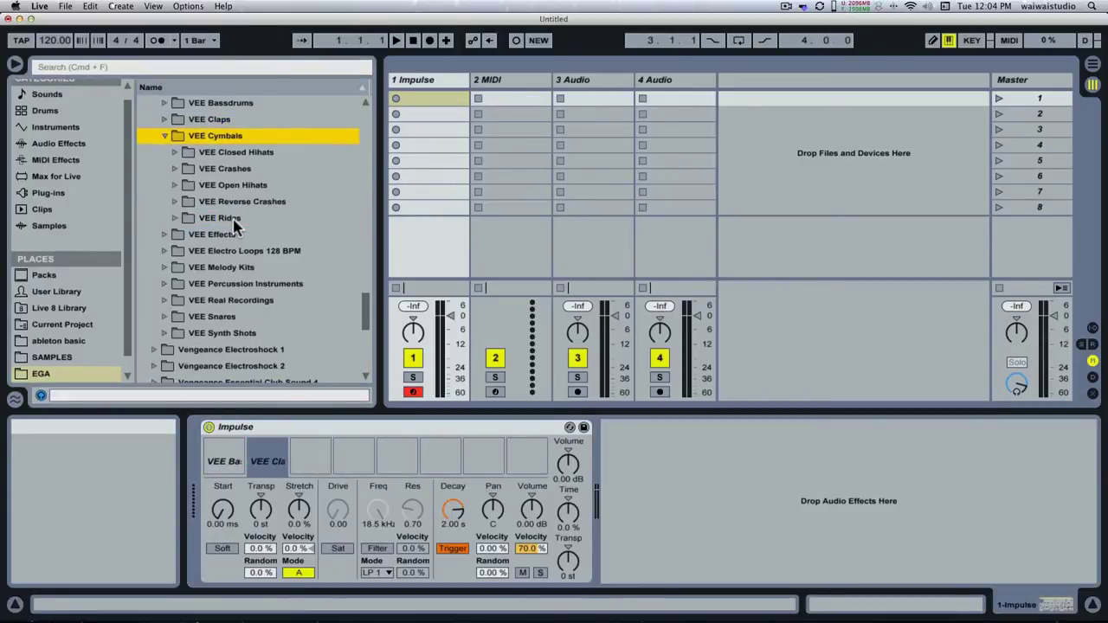
Audition samples 000 to 008 in the VEE Open Hihats folder and collapse it again.
key("Down")
key("Down")
key("Up")
key("Down")
key("Down")
key("Right")
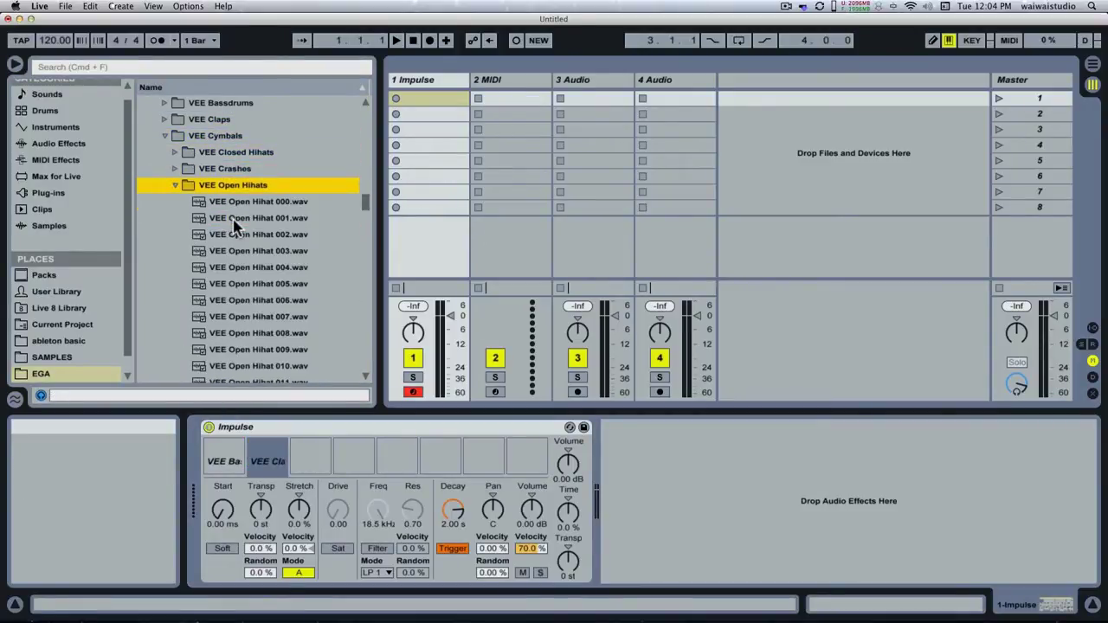
key("Down")
key("Down")
key("Down")
key("Down")
key("Down")
key("Down")
key("Down")
key("Down")
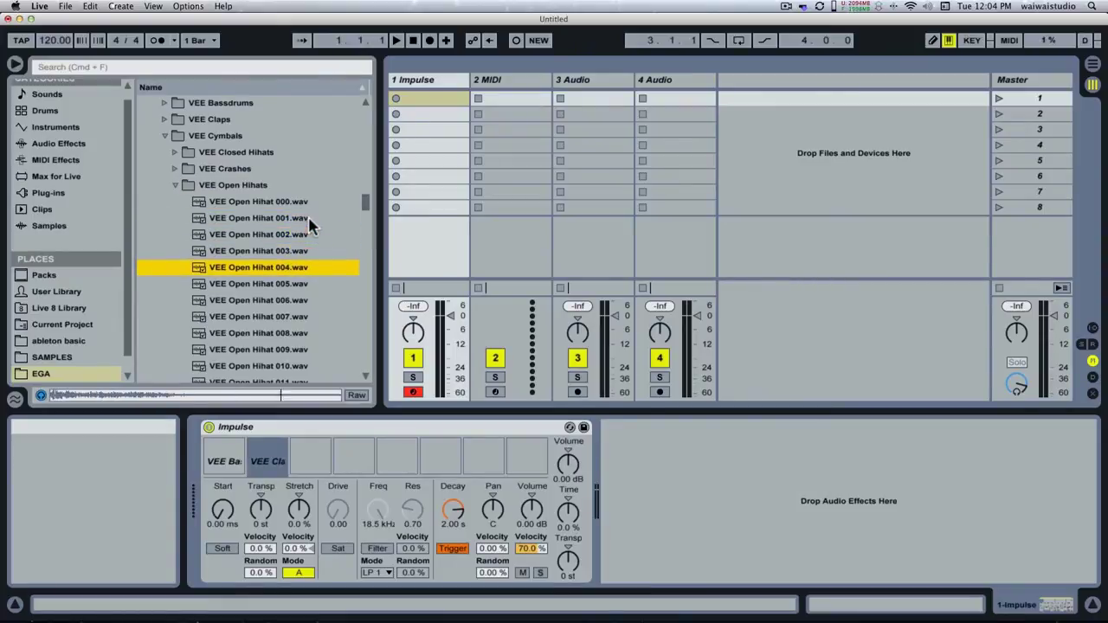
key("Down")
key("Down")
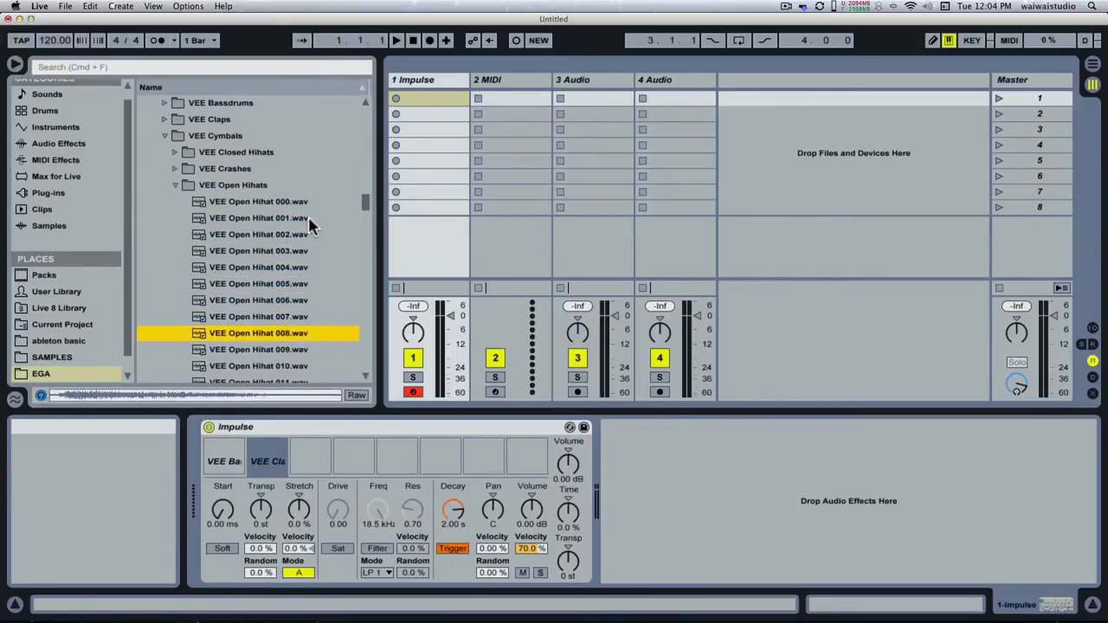
key("Left")
key("Left")
Audition the samples in VEE Closed Hihats and load VEE Open Hihat 11.wav into the sixth Impulse slot.
key("Up")
key("Up")
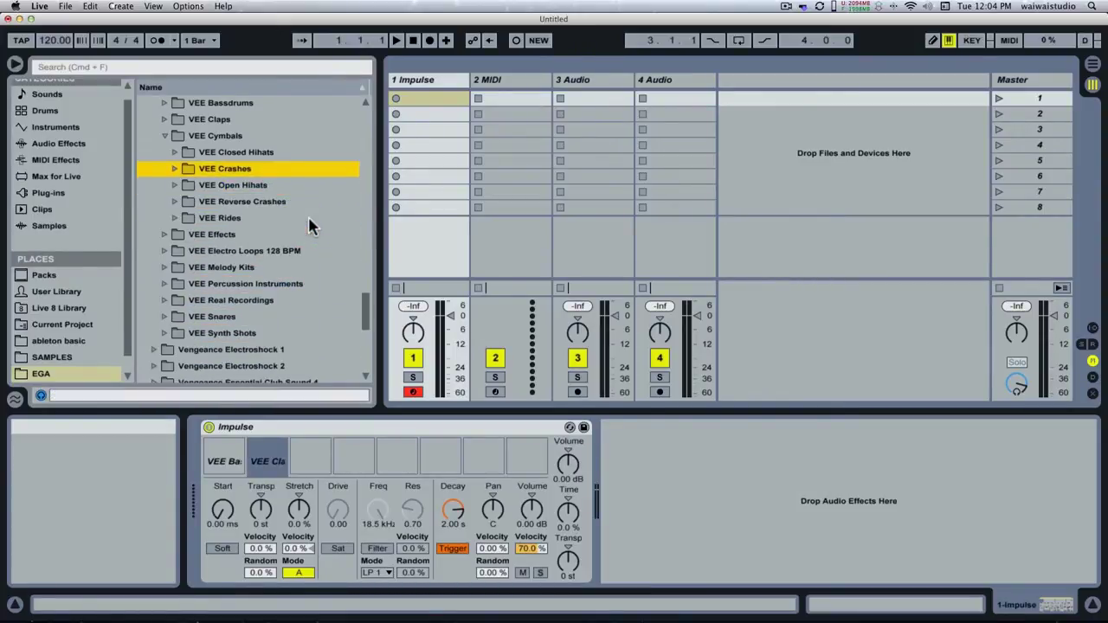
key("Right")
key("Down")
key("Down")
key("Down")
key("Down")
key("Down")
key("Down")
key("Down")
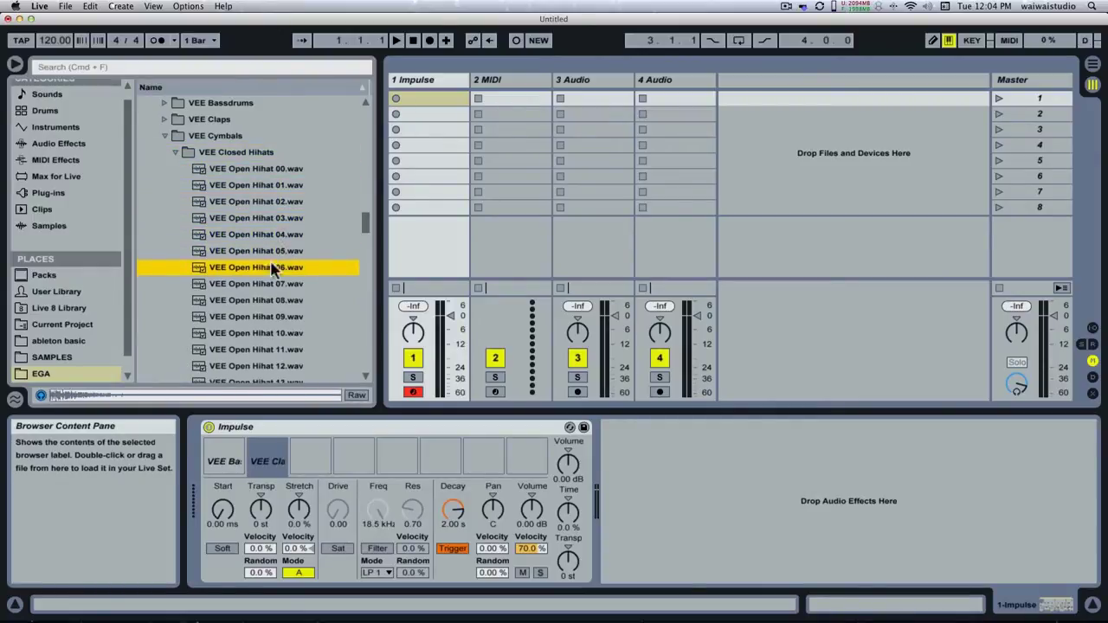
key("Down")
key("Down")
key("Down")
key("Down")
key("Down")
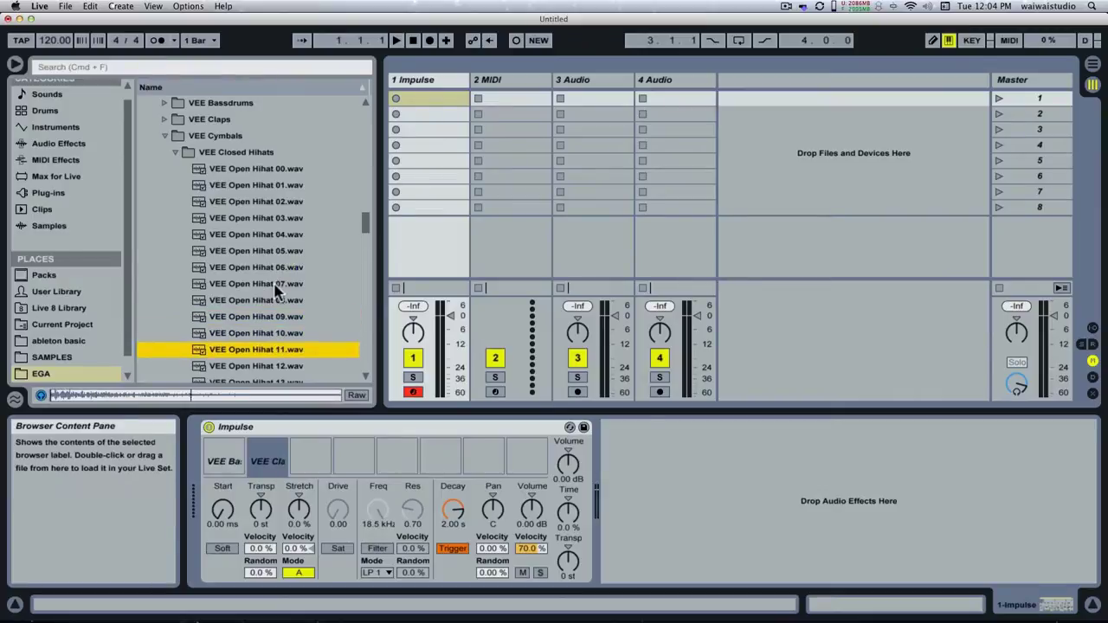
left_click_drag(256, 351, 432, 460)
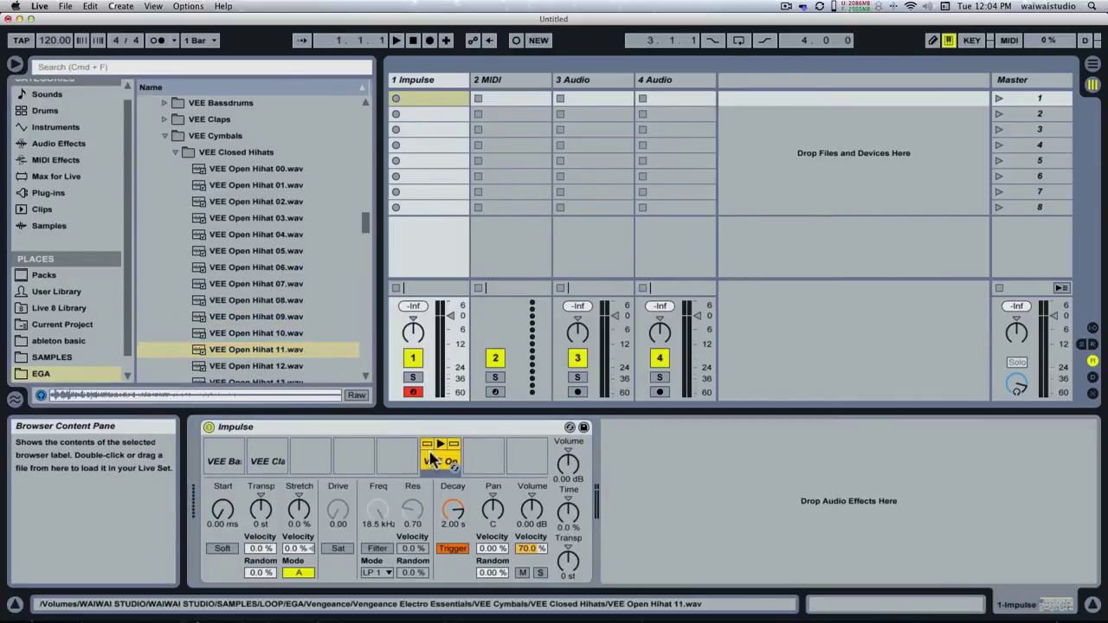
Collapse the VEE Closed Hihats folder and open the VEE Open Hihats folder.
left_click(264, 270)
key("Left")
key("Left")
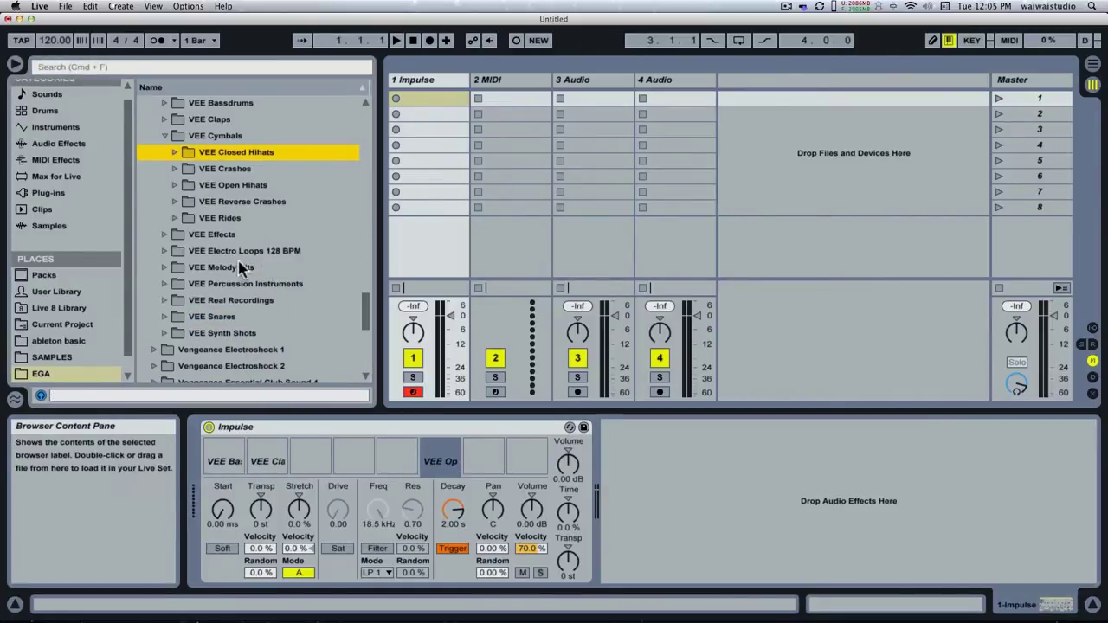
key("Down")
key("Down")
key("Down")
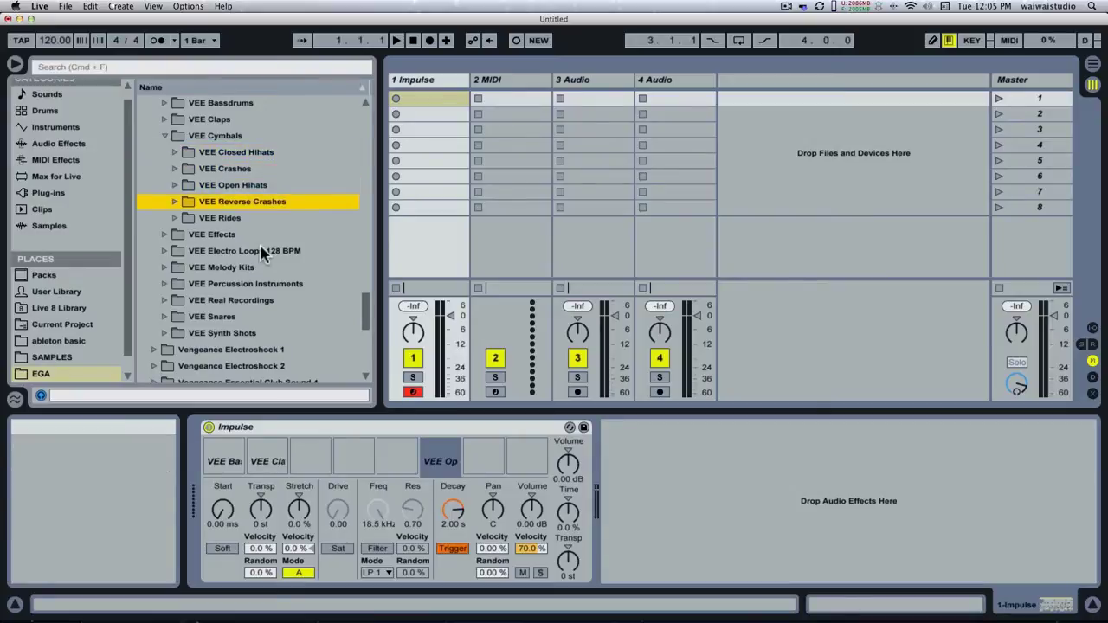
key("Up")
key("Right")
Audition the open hi-hat samples and load VEE Open Hihat 021.wav into the seventh Impulse slot.
key("Down")
key("Down")
key("Down")
key("Down")
key("Down")
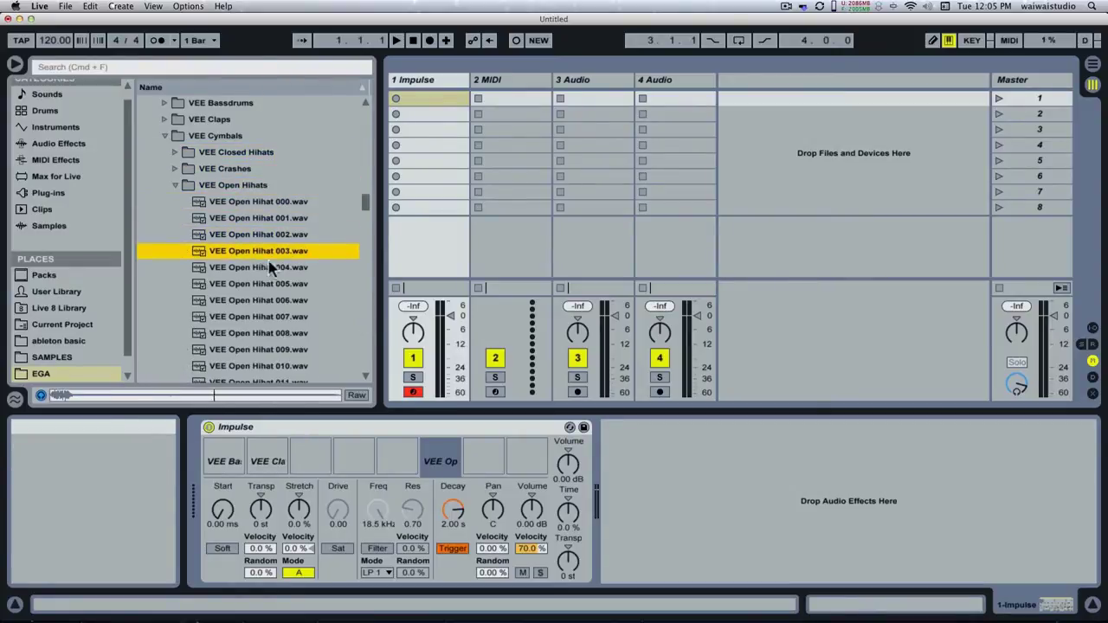
key("Up")
key("Down")
key("Down")
key("Down")
key("Down")
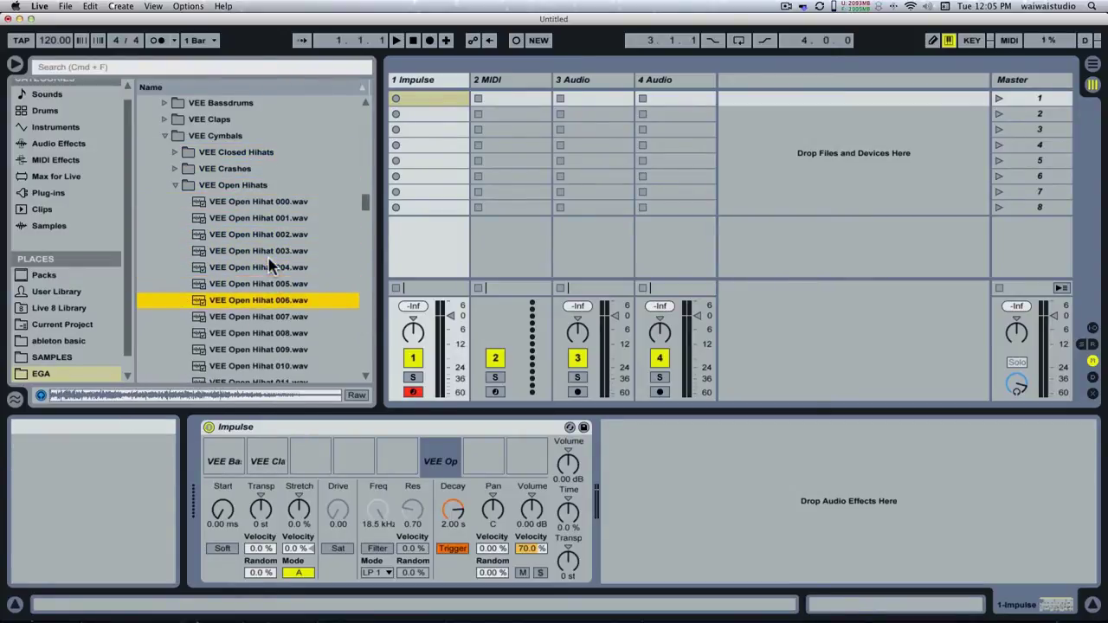
key("Down")
key("Down")
key("Down")
key("Down")
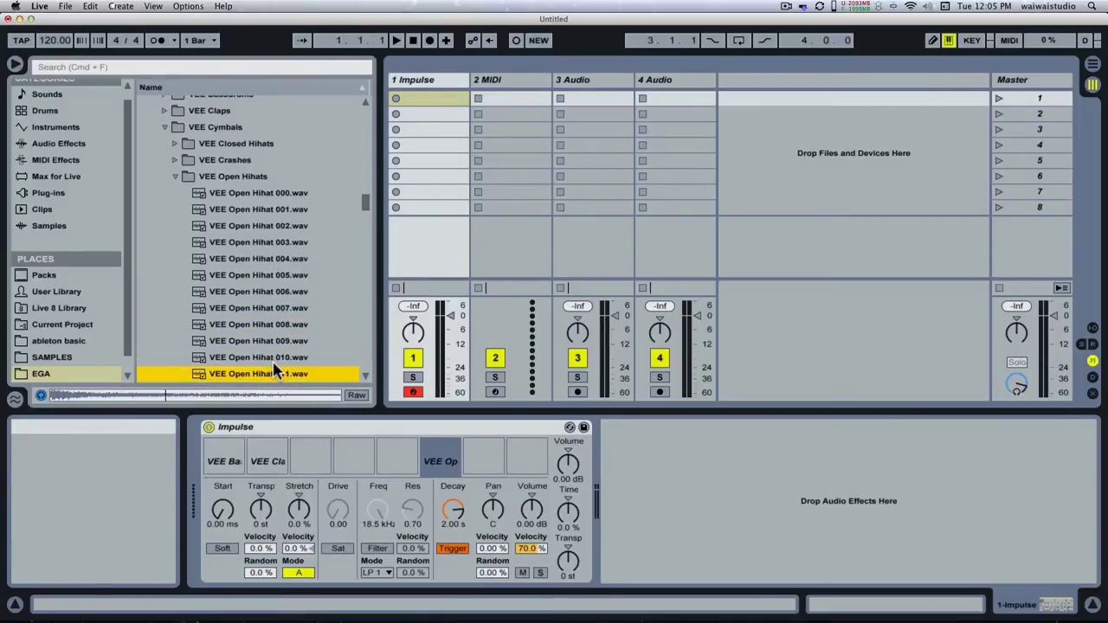
key("Down")
key("Down")
key("Down")
key("Down")
key("Down")
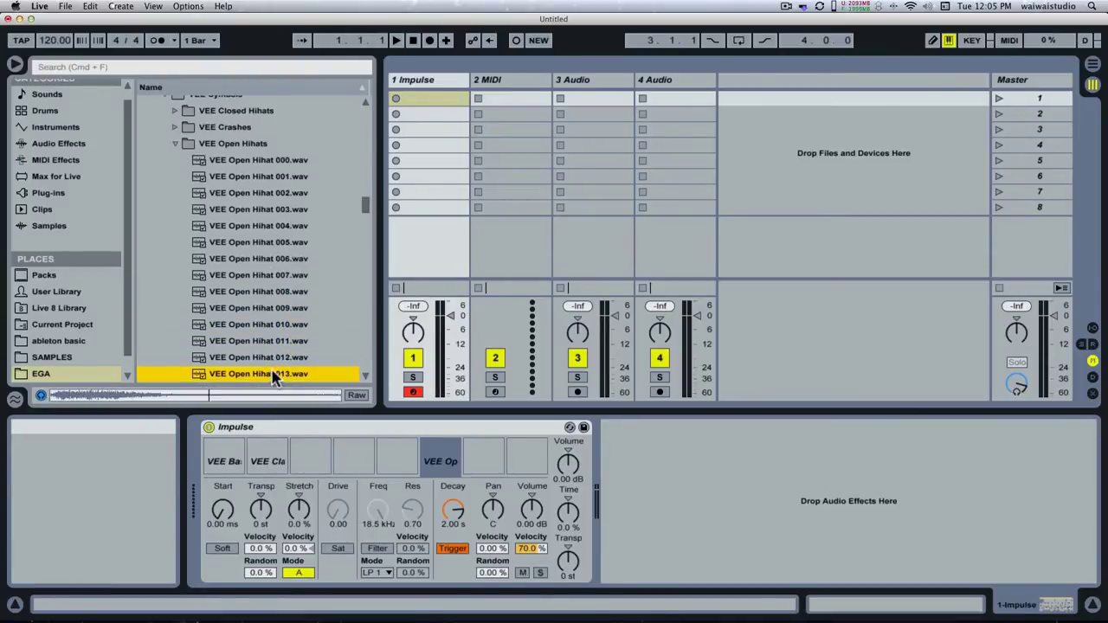
key("Down")
key("Down")
key("Down")
key("Down")
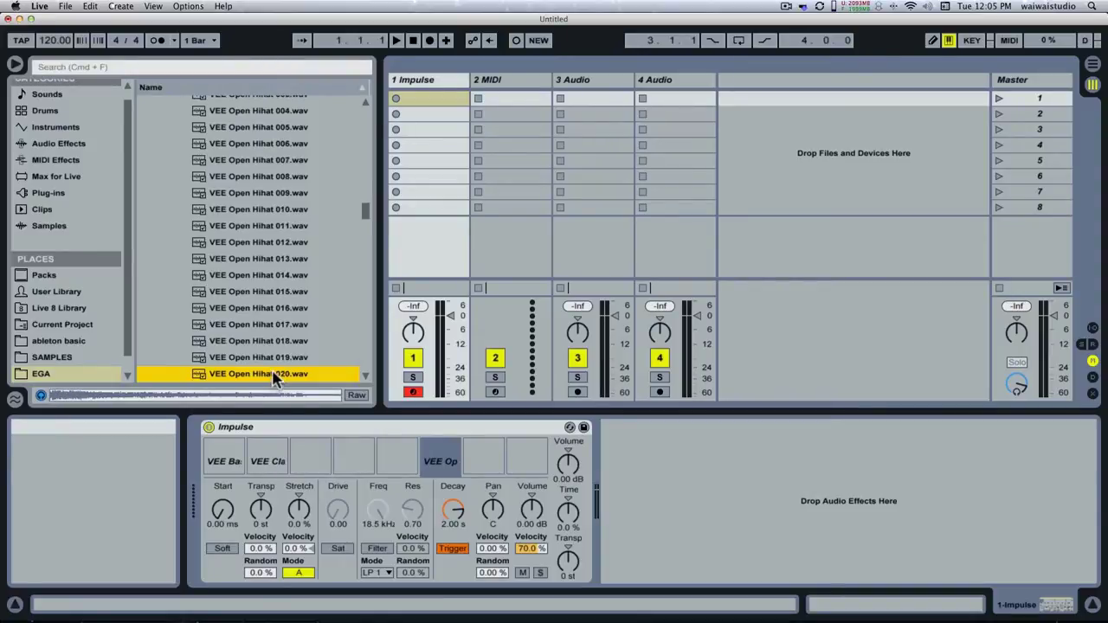
key("Down")
left_click_drag(273, 378, 481, 464)
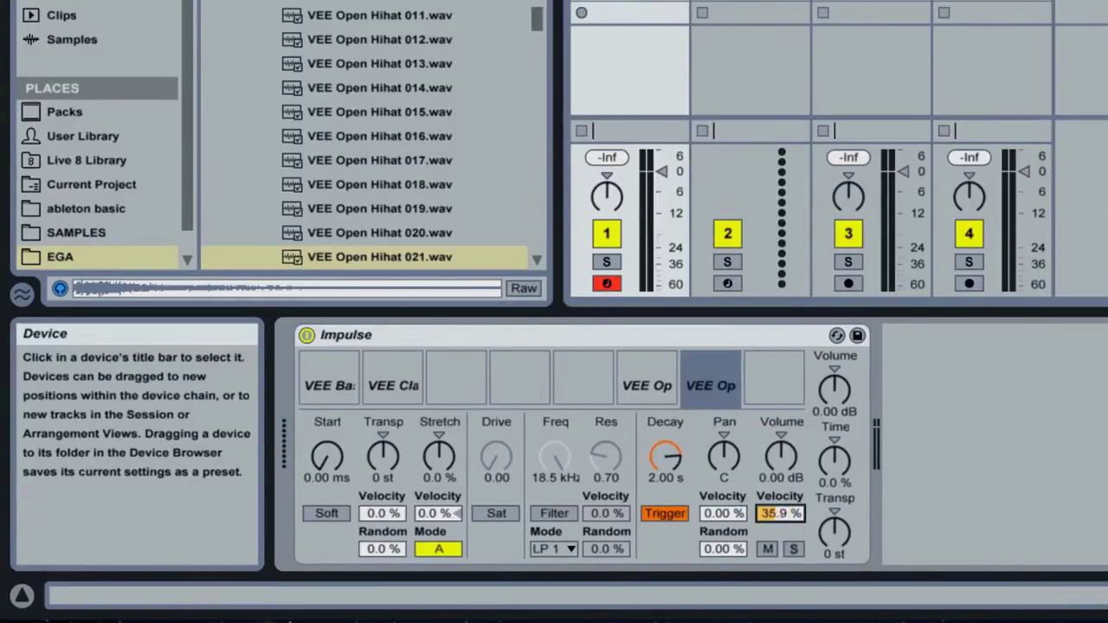
Set the clap slot's volume velocity sensitivity to 0.0 % and recheck the bass drum and clap slots.
left_click(394, 393)
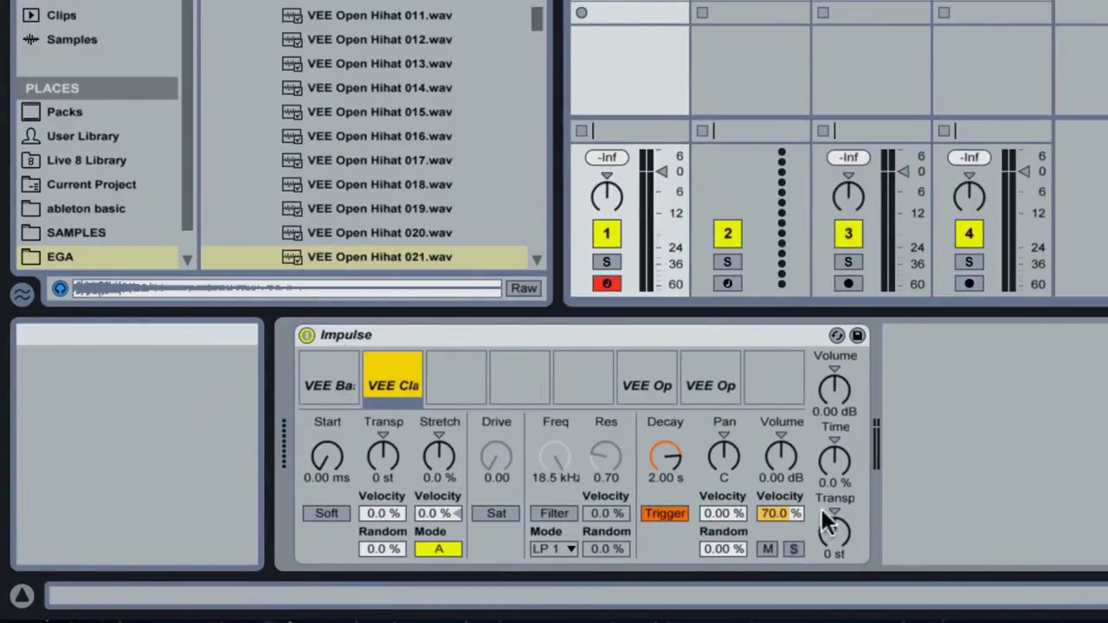
left_click_drag(781, 514, 781, 580)
left_click(340, 375)
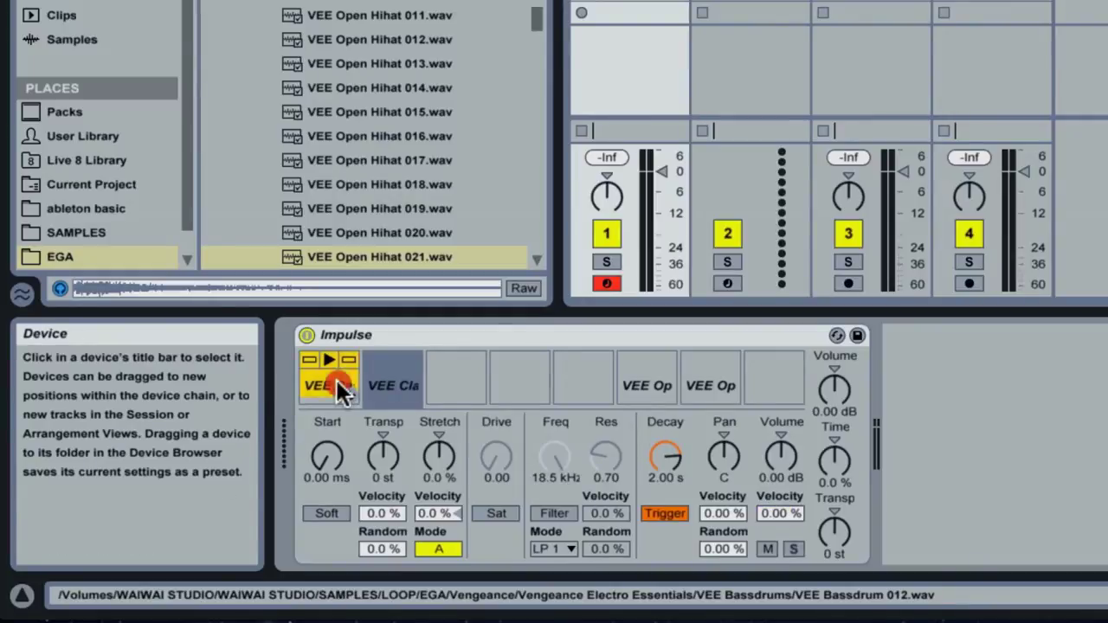
left_click(396, 384)
Compare the two hi-hat slots and set the VEE Open Hihat 11 slot's volume velocity sensitivity to 39.1 %.
left_click(646, 381)
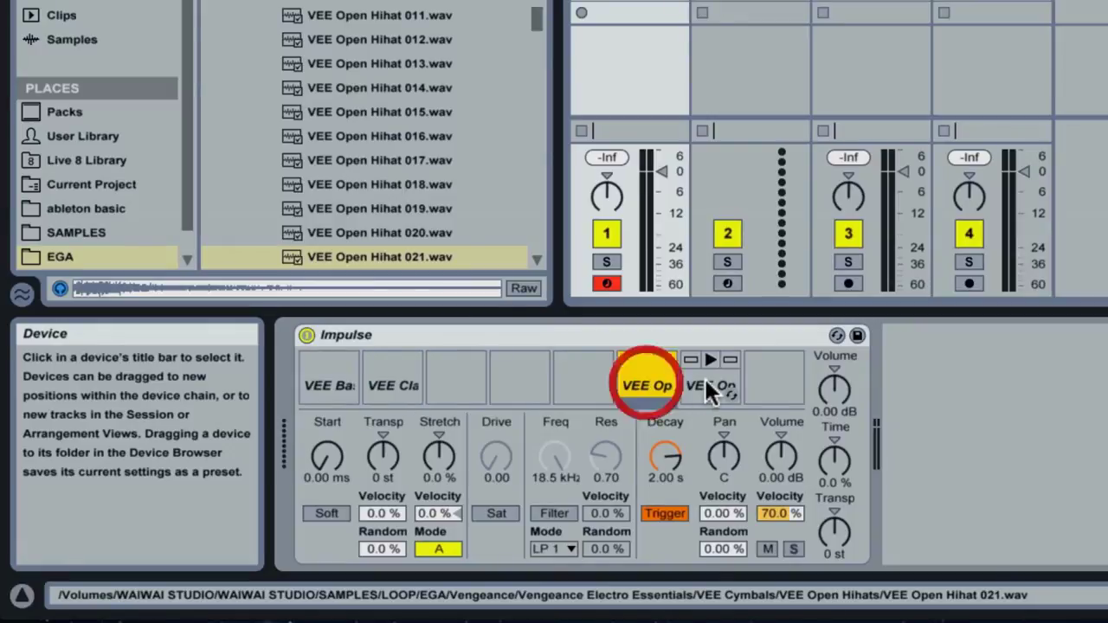
left_click(705, 380)
left_click(645, 378)
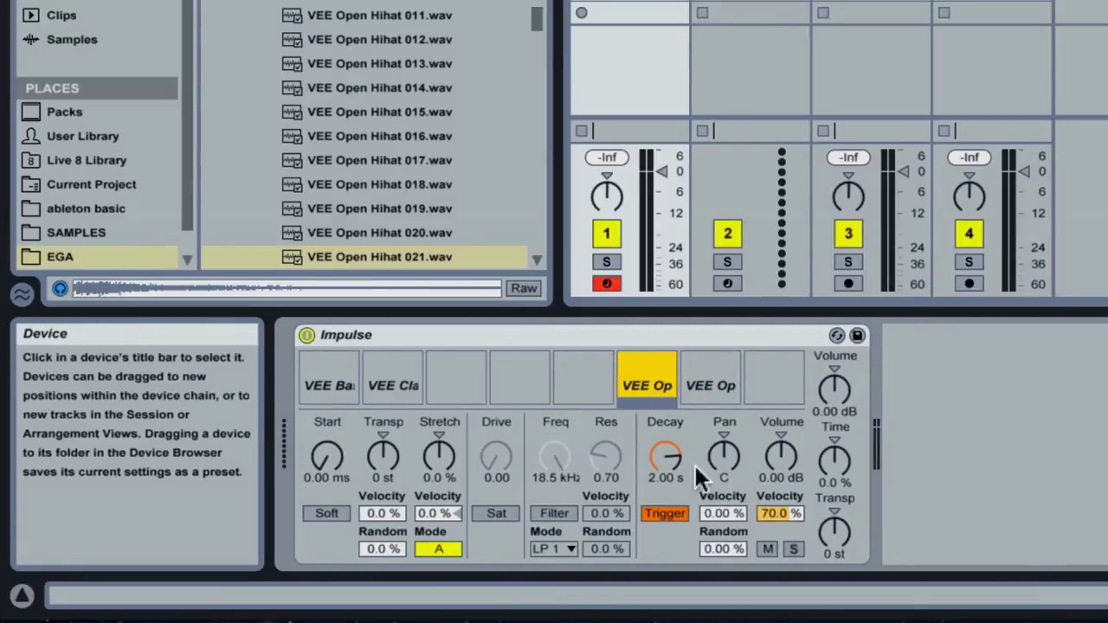
left_click_drag(785, 510, 784, 537)
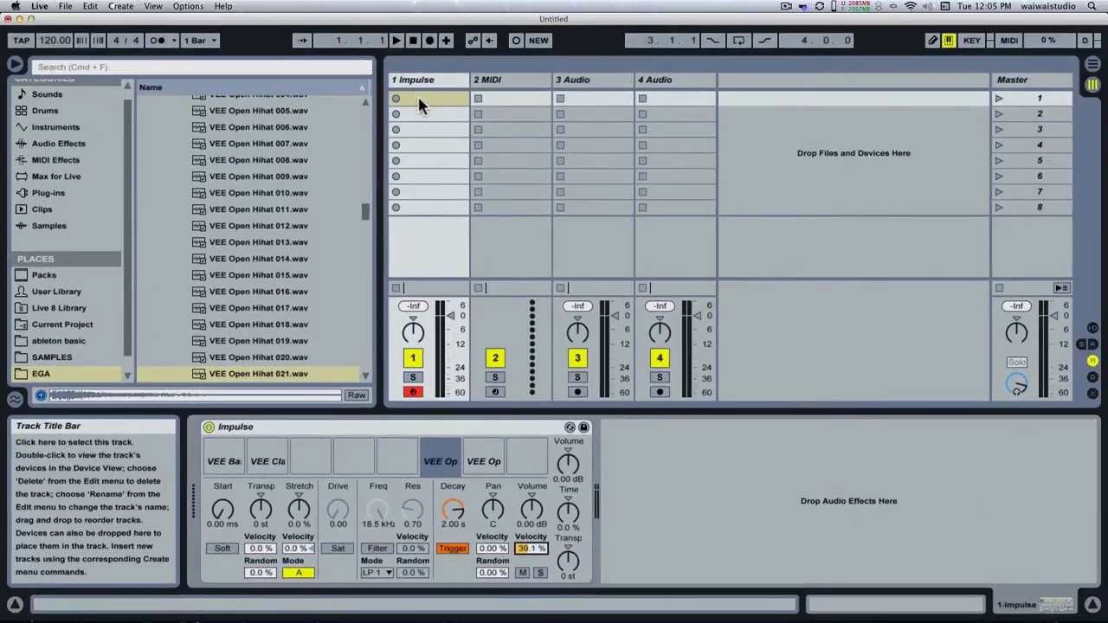
Insert a MIDI clip in the Impulse track's first clip slot and turn on Draw Mode in its note editor.
right_click(419, 101)
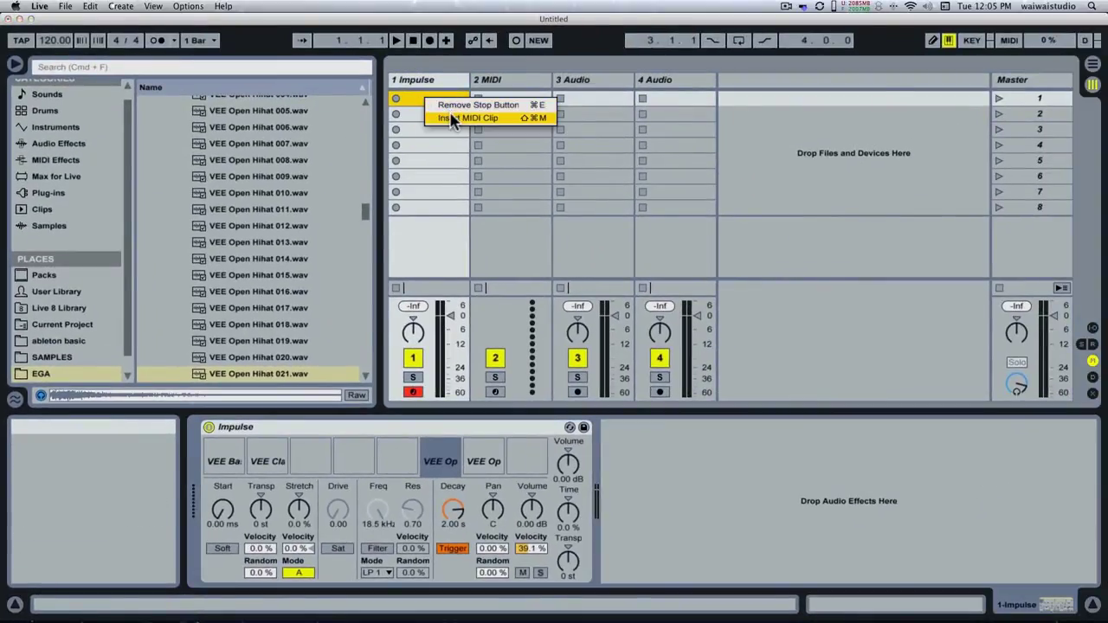
left_click(468, 117)
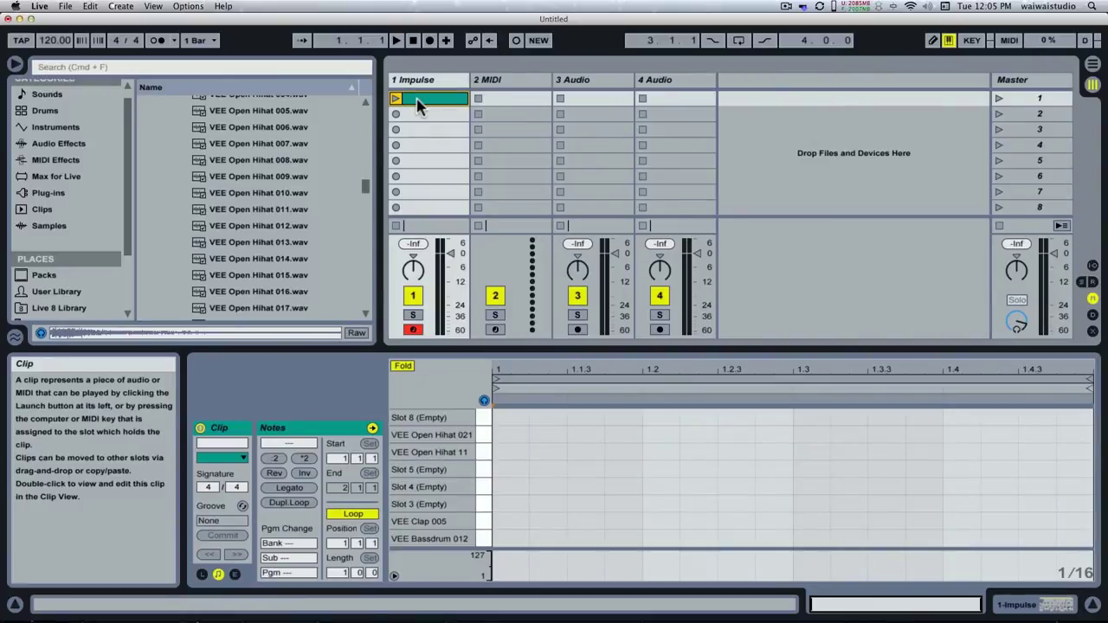
mouse_move(467, 470)
left_mouse_down()
mouse_move(483, 470)
mouse_move(473, 470)
left_mouse_up()
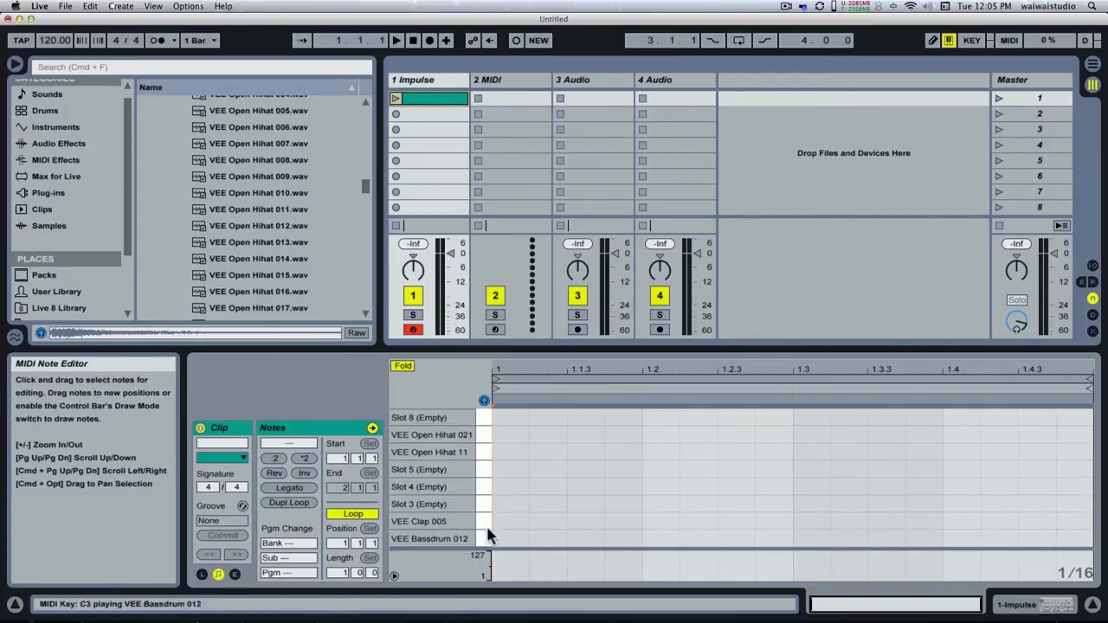
right_click(523, 502)
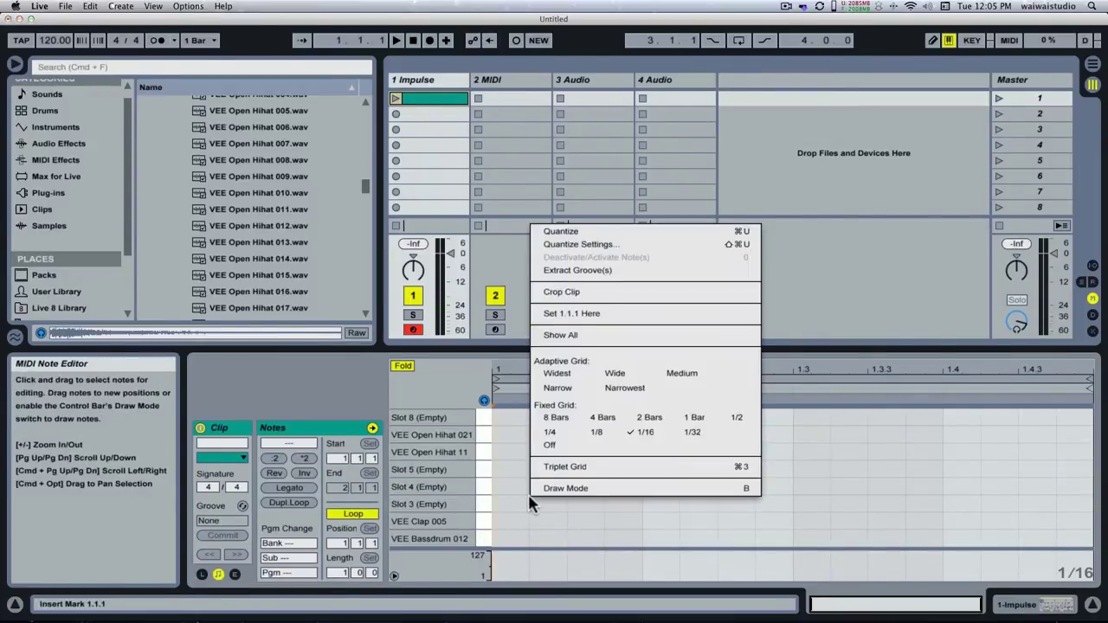
left_click(422, 458)
Try the 8 Bars fixed grid in the note editor and switch back to 1/16.
right_click(503, 472)
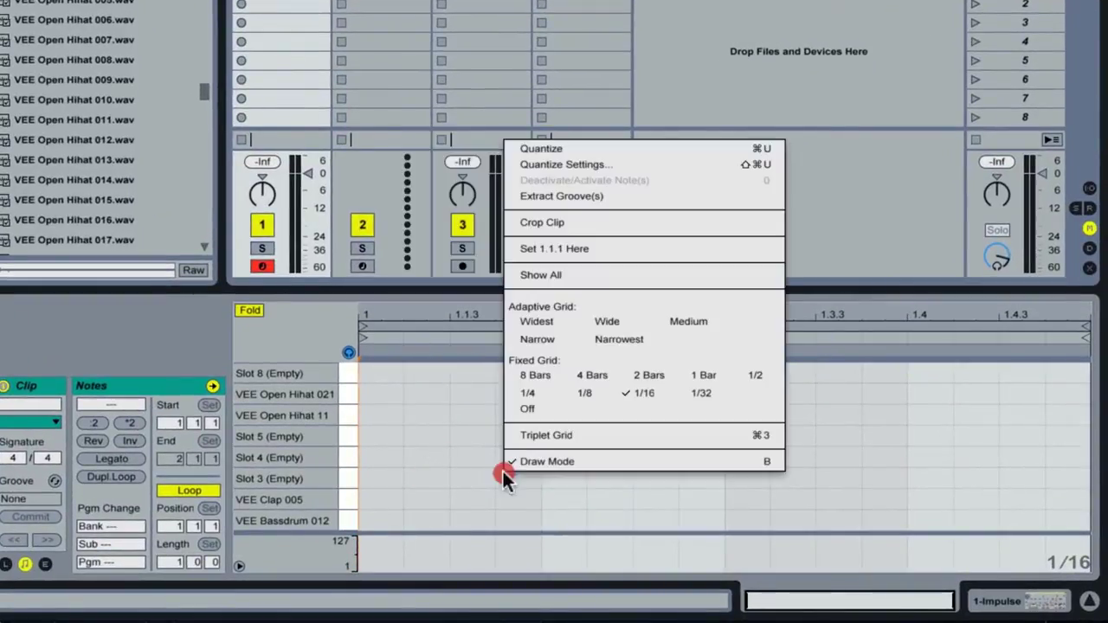
left_click(537, 375)
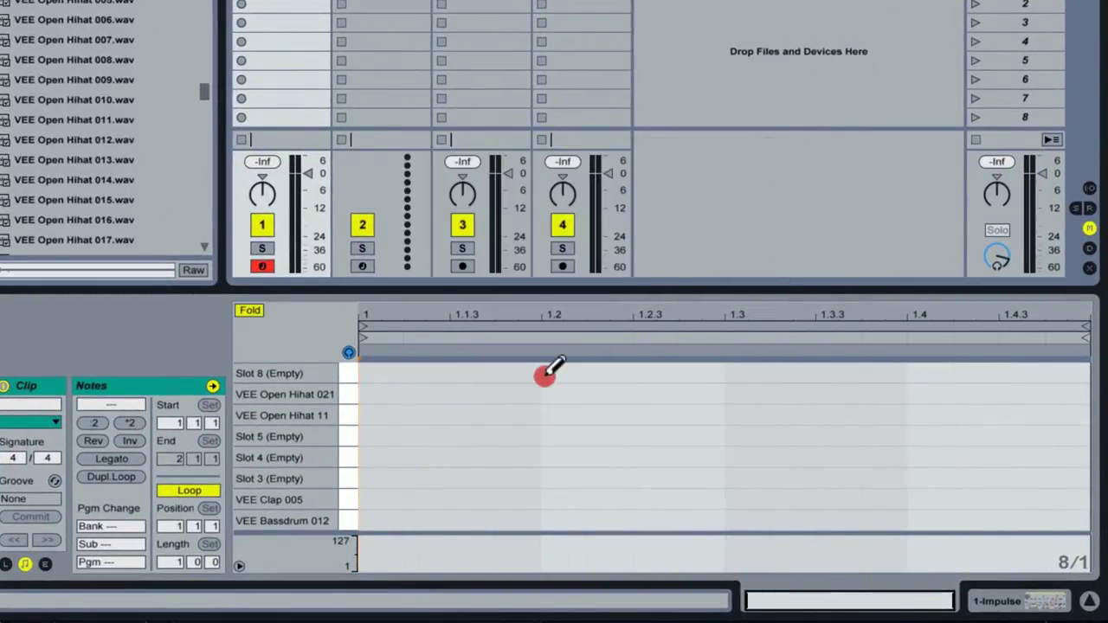
right_click(442, 452)
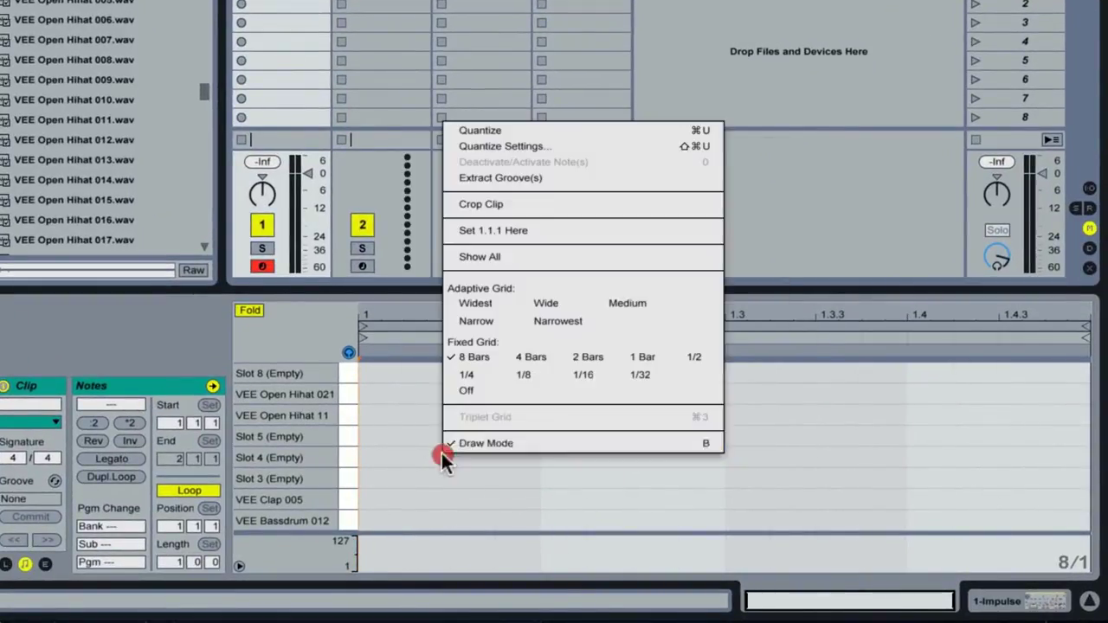
left_click(593, 376)
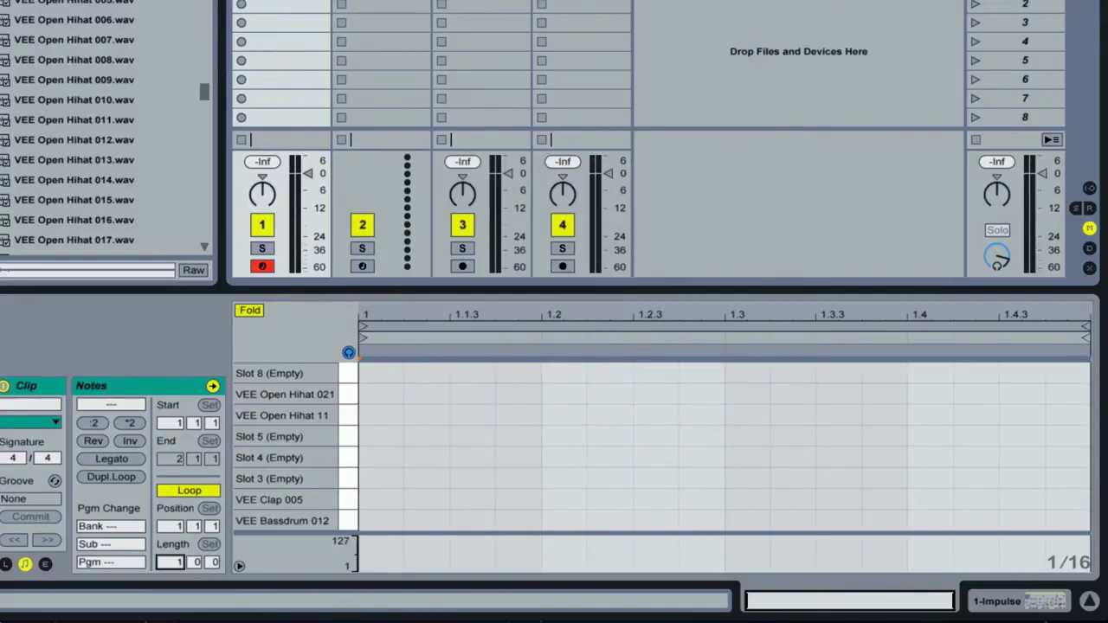
Try a clip loop length of 5 bars and return it to 1 bar.
type("5")
key("Return")
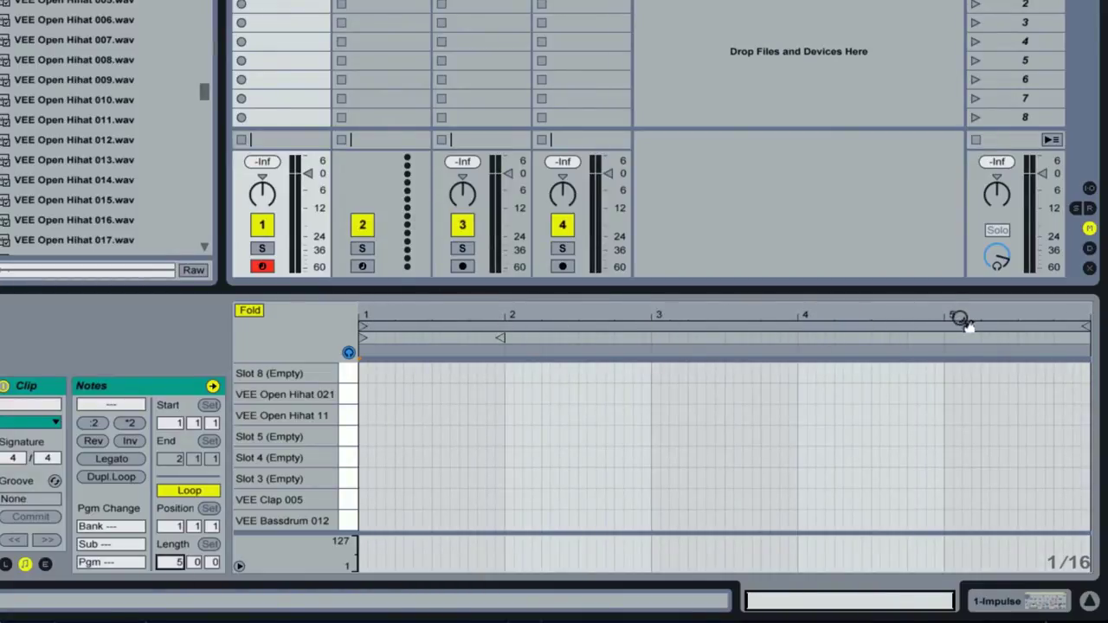
left_click_drag(184, 564, 184, 588)
left_click_drag(400, 315, 564, 441)
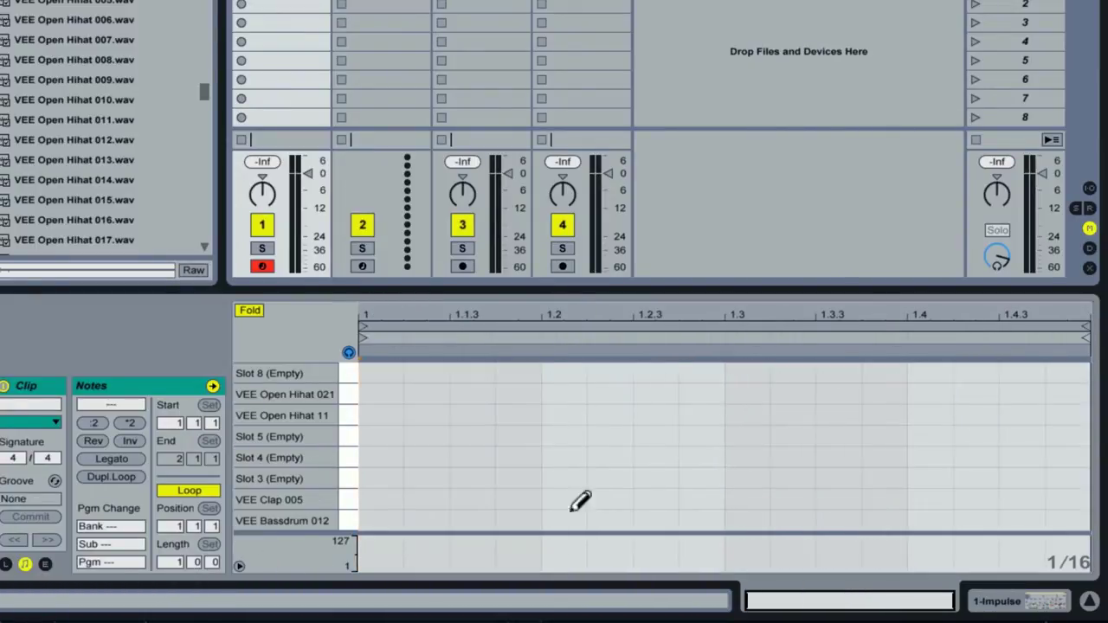
Draw VEE Bassdrum 012 notes on beats 1, 1.2, 1.3 and 1.4 of the clip.
left_click(375, 520)
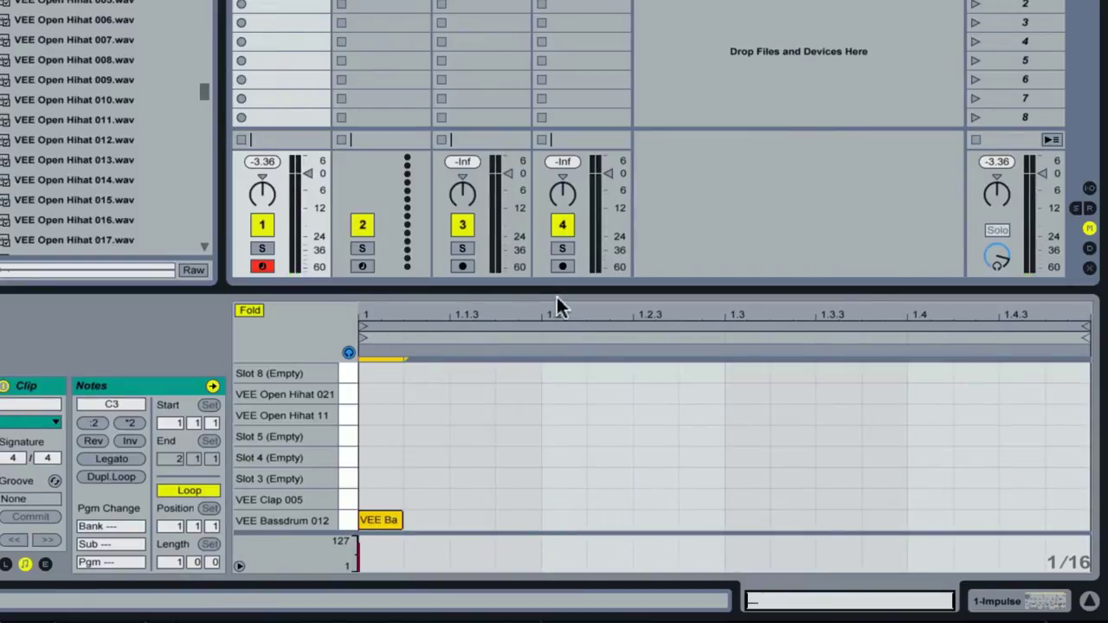
left_click(563, 519)
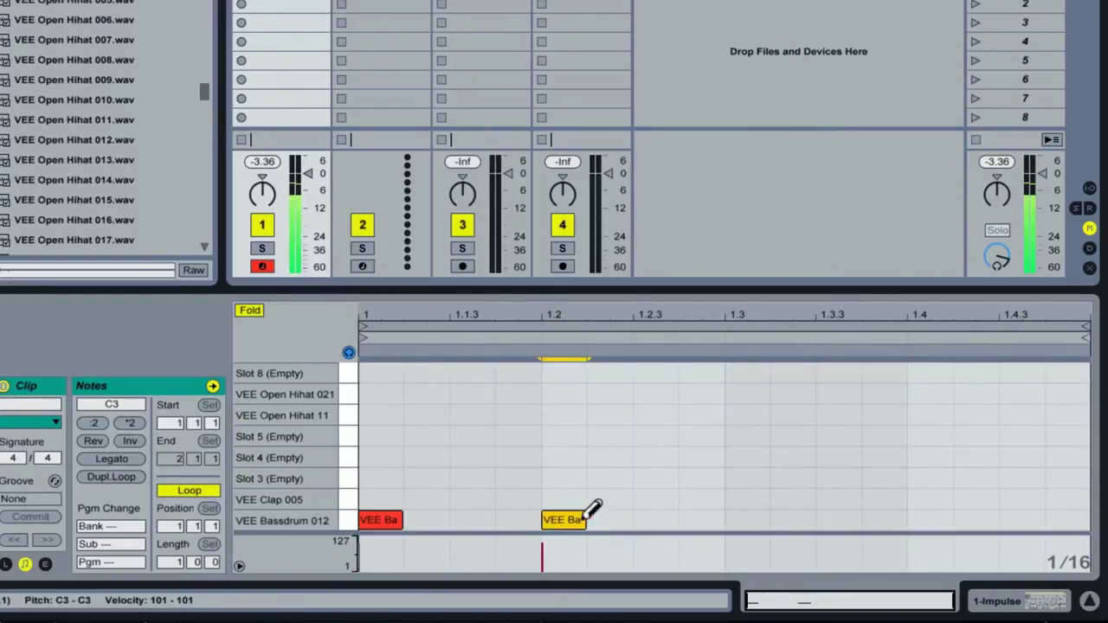
left_click(746, 520)
left_click(930, 519)
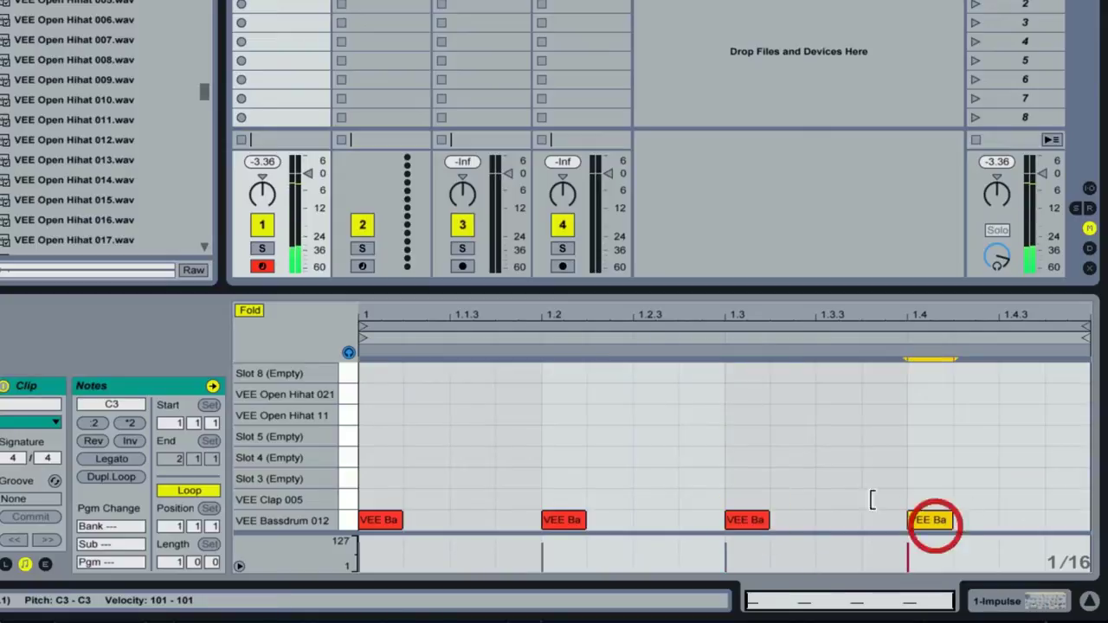
Launch the clip and draw VEE Clap 005 notes on beats 1.2 and 1.4.
left_click(248, 4)
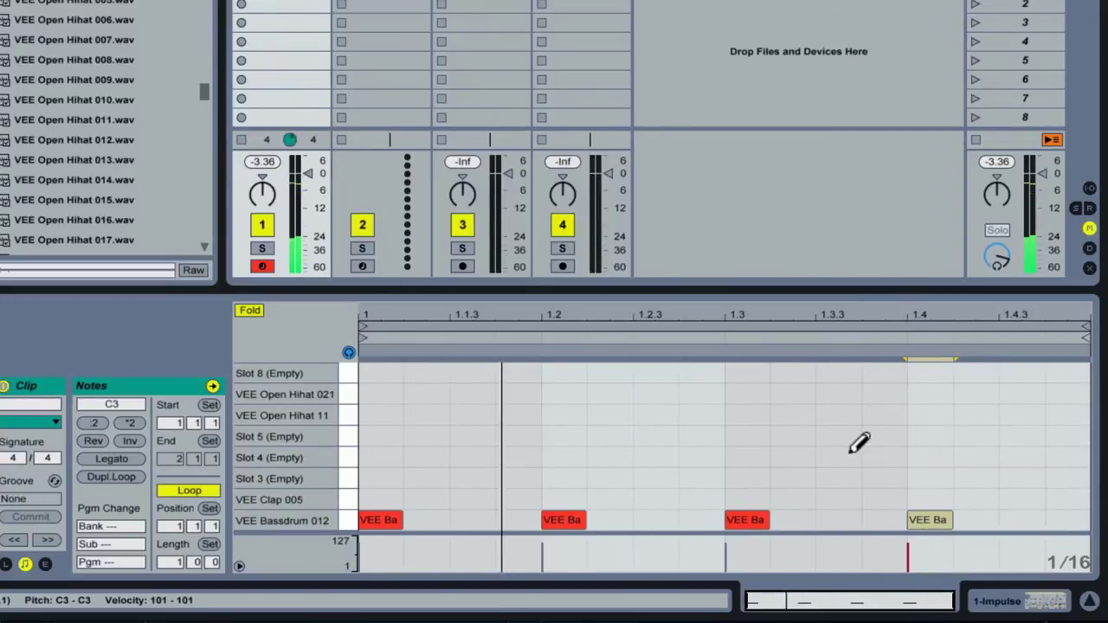
left_click(574, 499)
left_click(923, 499)
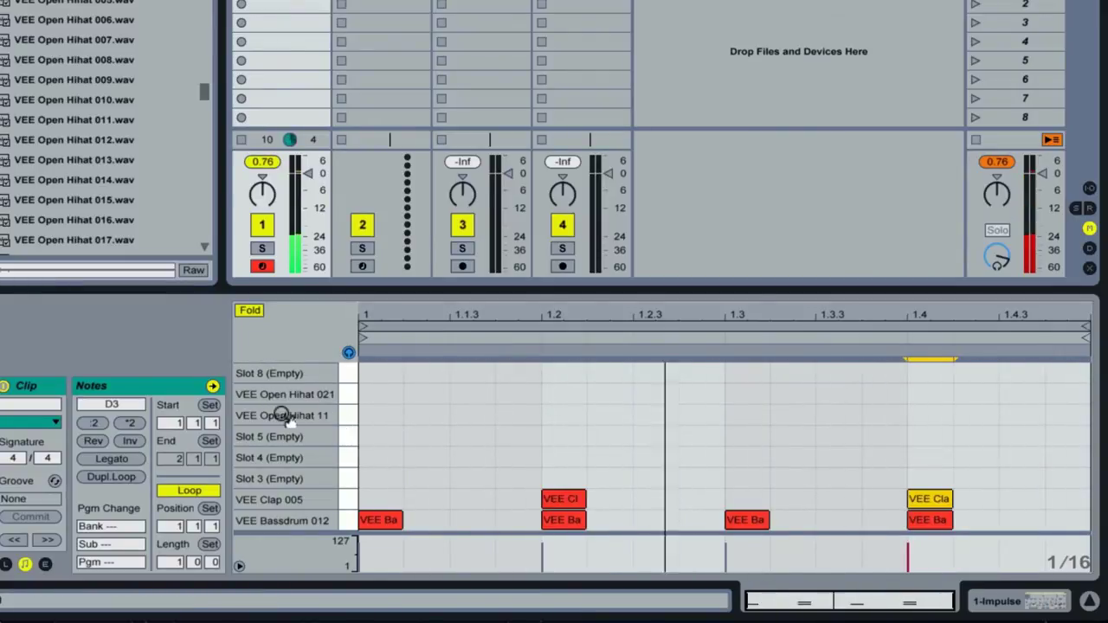
Draw two adjacent VEE Open Hihat 11 sixteenth notes starting at 1.2, with velocities 92 and 45.
left_click(570, 415)
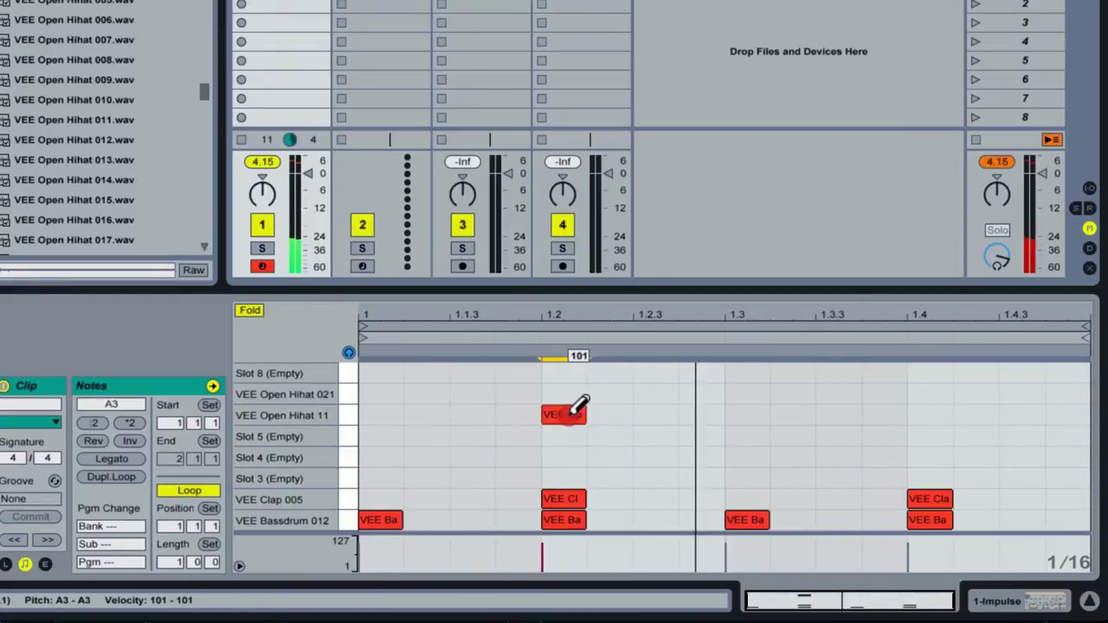
mouse_move(569, 417)
left_mouse_down()
mouse_move(566, 462)
mouse_move(578, 400)
mouse_move(580, 485)
mouse_move(575, 417)
left_mouse_up()
left_click(571, 416)
left_click(569, 415)
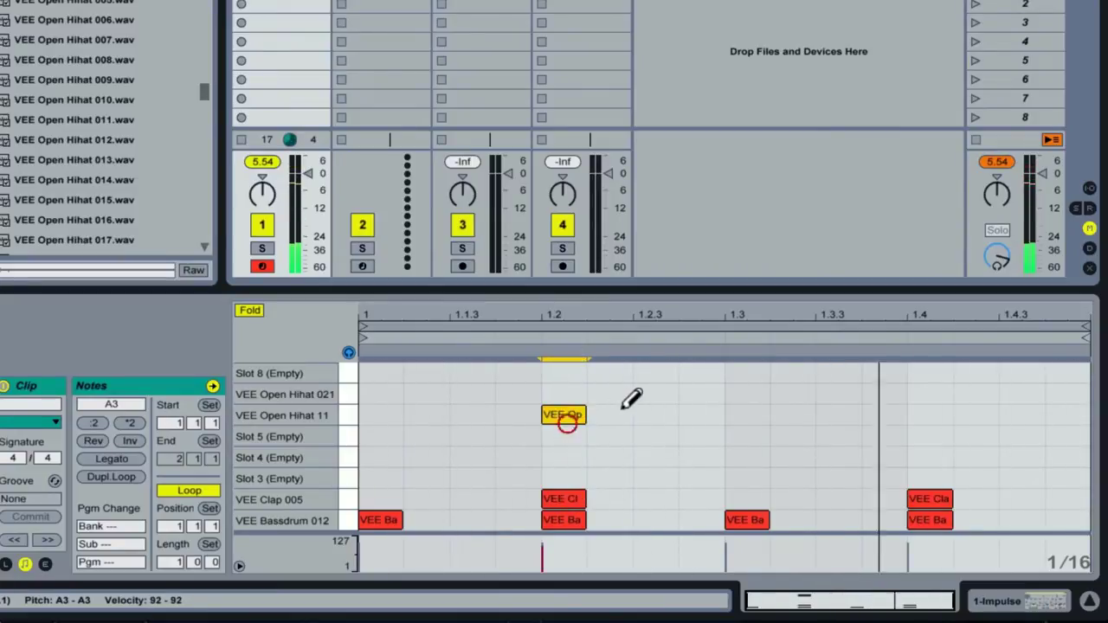
left_click_drag(608, 415, 627, 447)
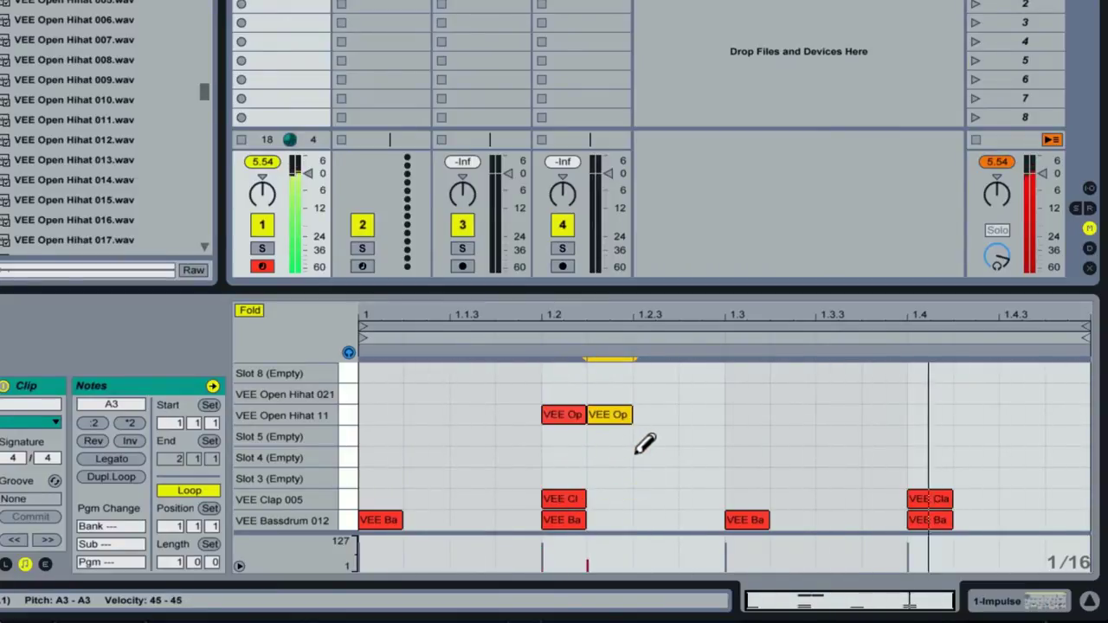
Turn off Draw Mode and arrange copies of the VEE Open Hihat 11 note pair at 1.1.3, 1.2.3, 1.3.3 and 1.4.3.
right_click(643, 445)
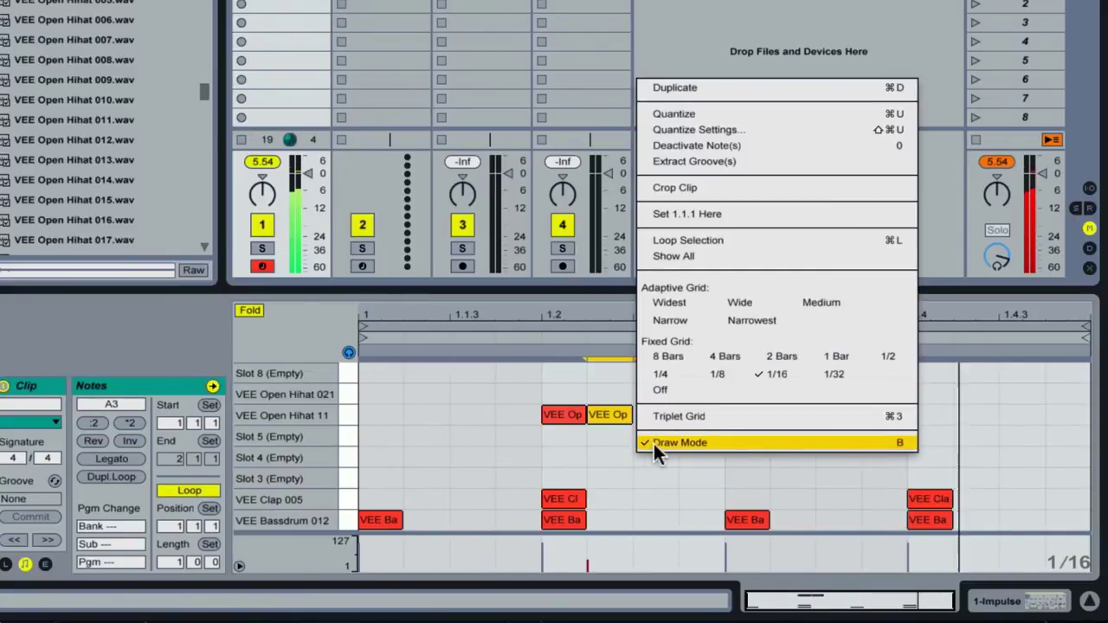
left_click(652, 441)
left_click_drag(623, 448, 527, 391)
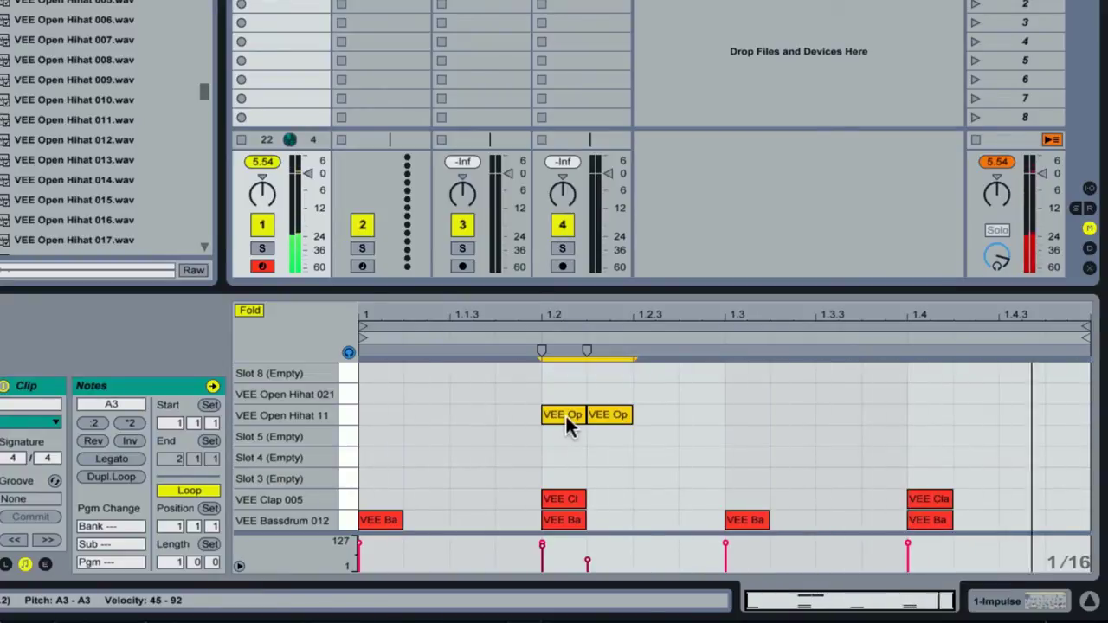
left_click_drag(565, 414, 751, 412)
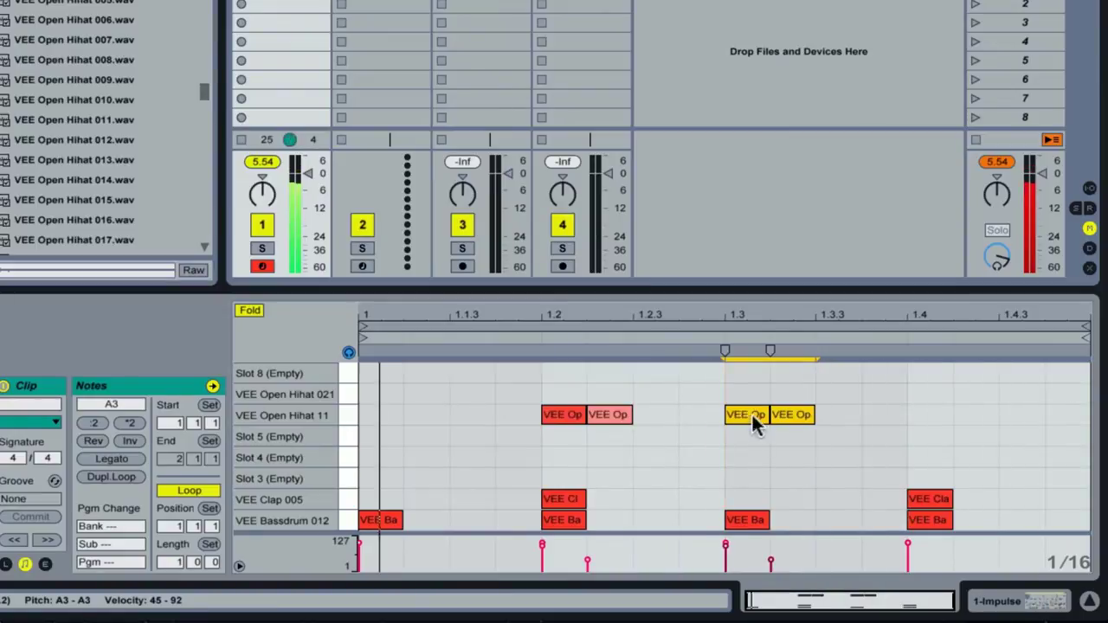
left_click_drag(804, 443, 862, 415)
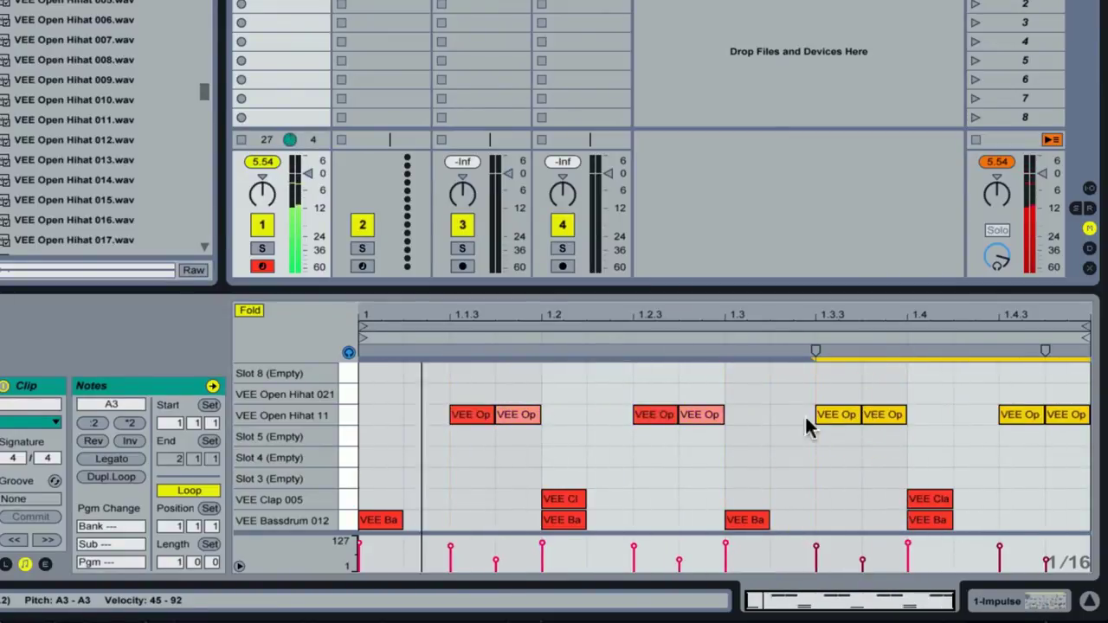
left_click(633, 444)
Turn Draw Mode back on and draw VEE Open Hihat 021 notes at 1.1.3, 1.2.3, 1.3.3 and 1.4.3 with velocity 73.
right_click(513, 448)
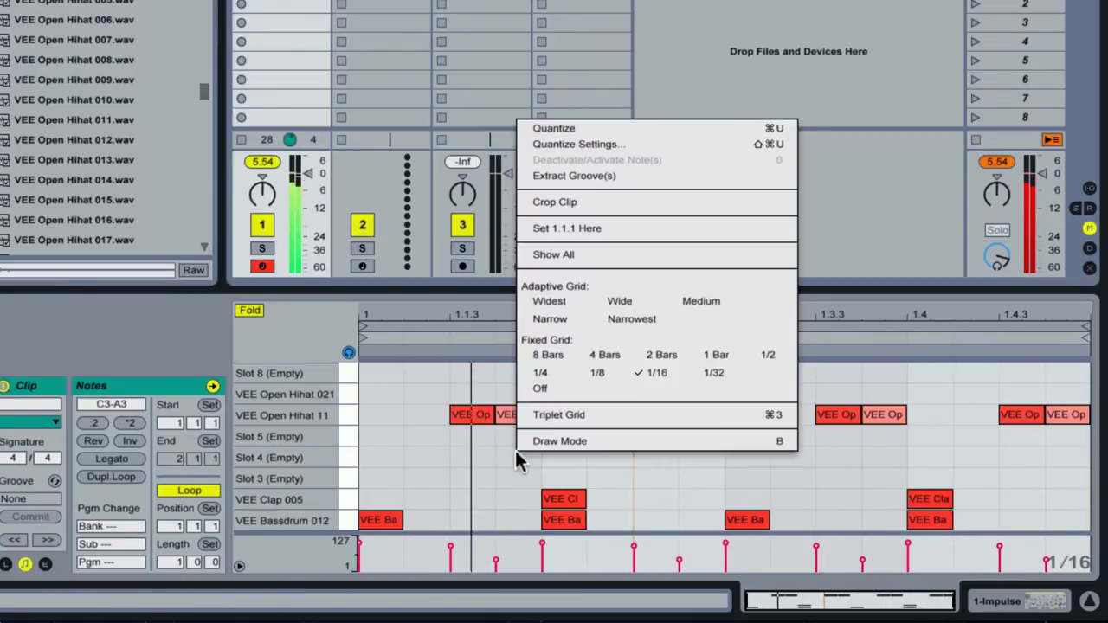
left_click(530, 441)
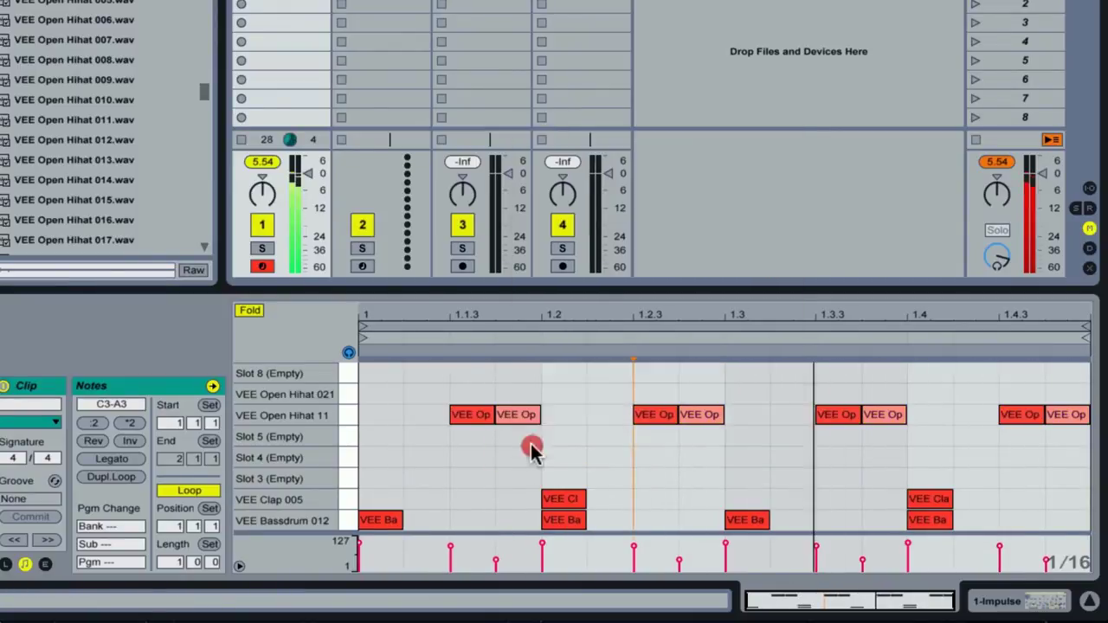
left_click(472, 392)
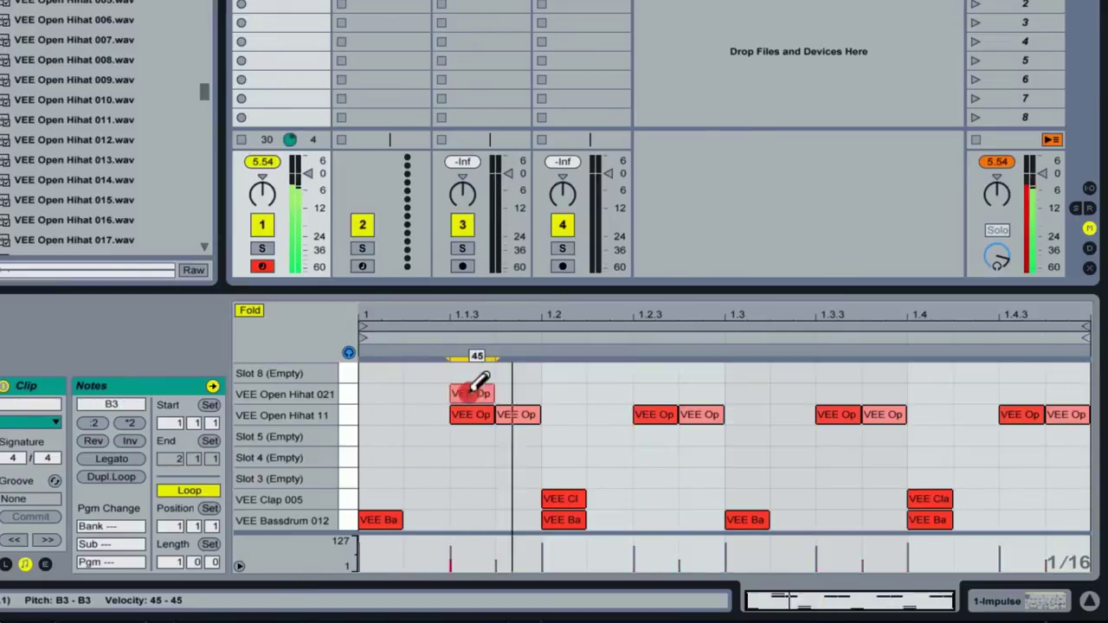
left_click(655, 393)
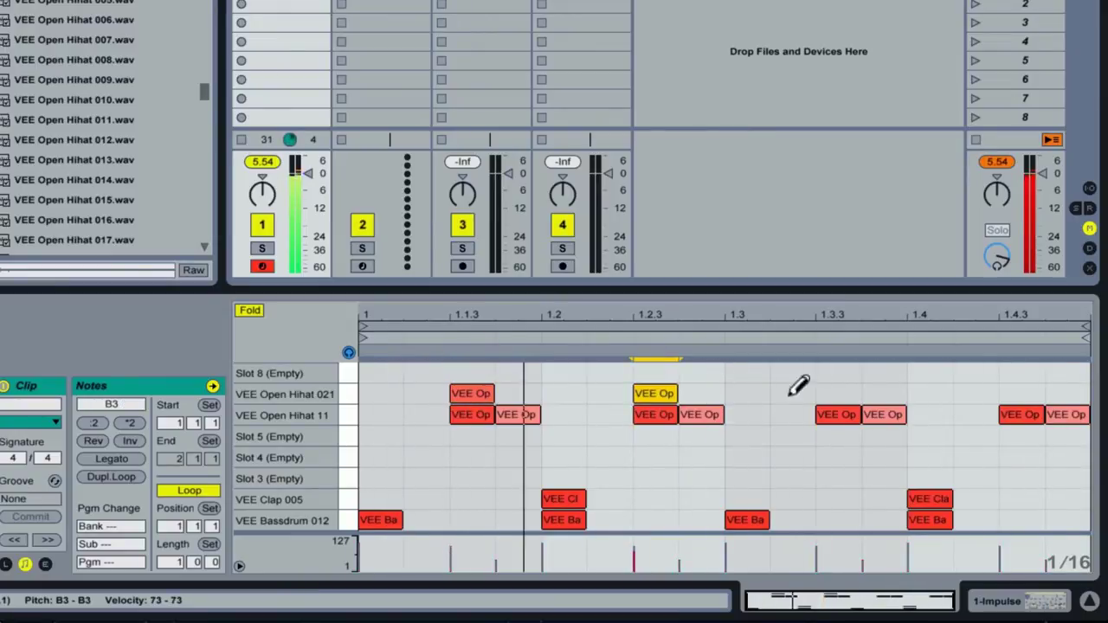
left_click(837, 393)
left_click(1022, 393)
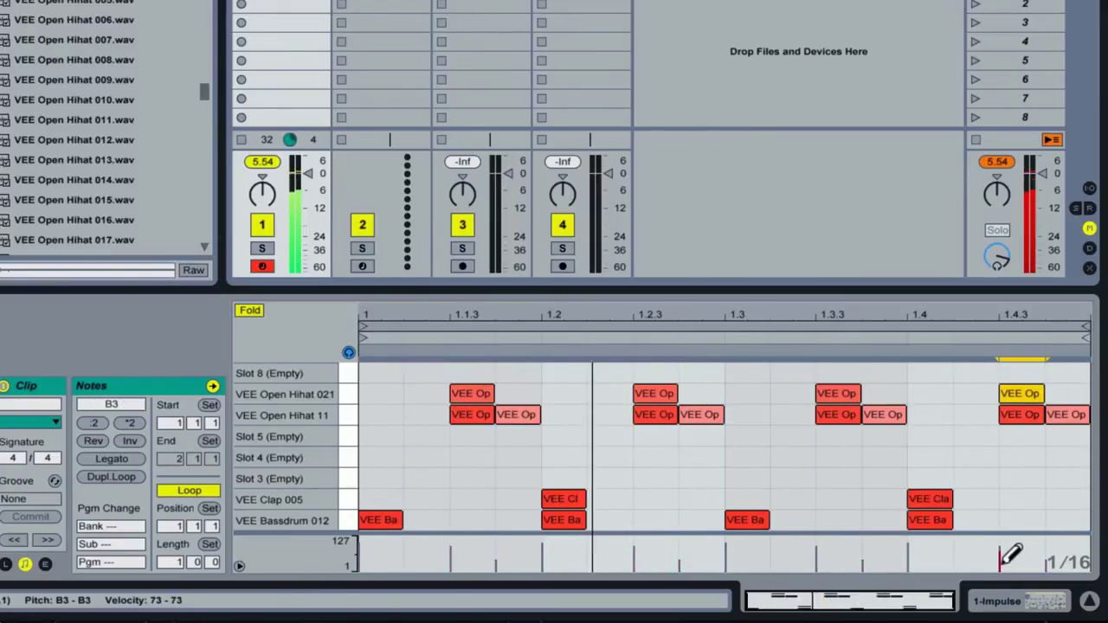
Return to the Impulse device and lower the VEE Open Hihat 021 slot's volume to -5.14 dB.
left_click(999, 600)
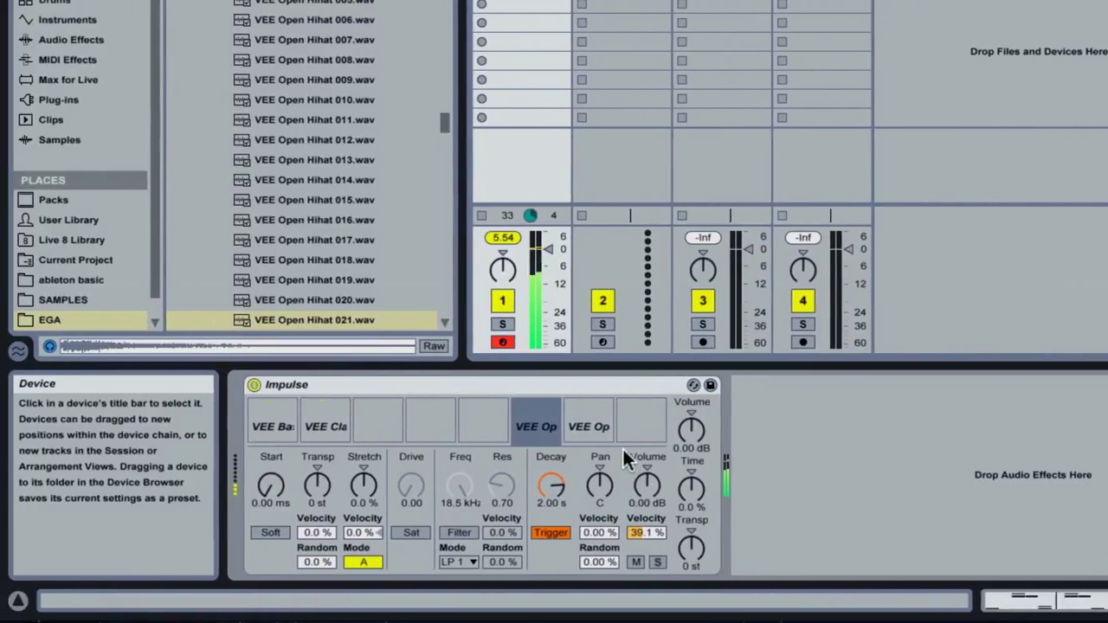
left_click(419, 427)
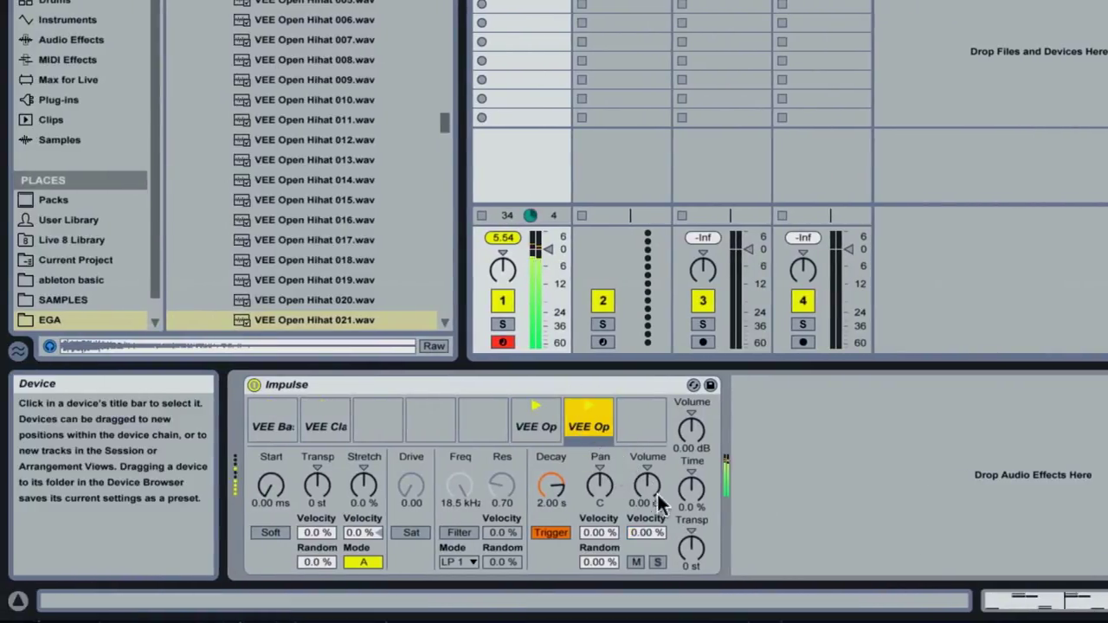
left_click(547, 419)
left_click(583, 421)
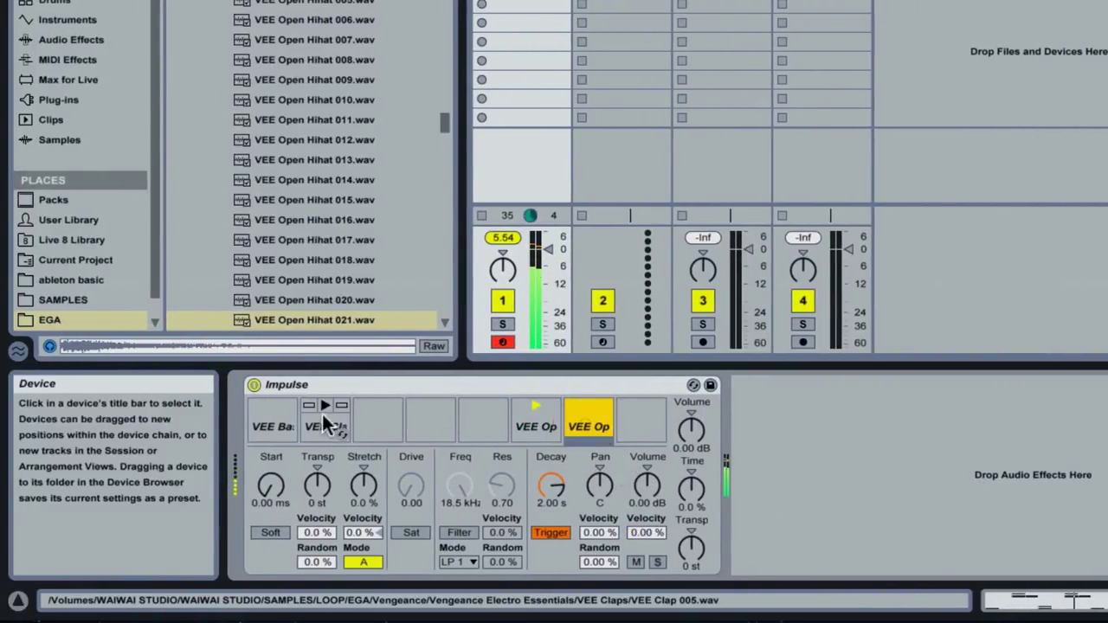
left_click(311, 418)
left_click(589, 429)
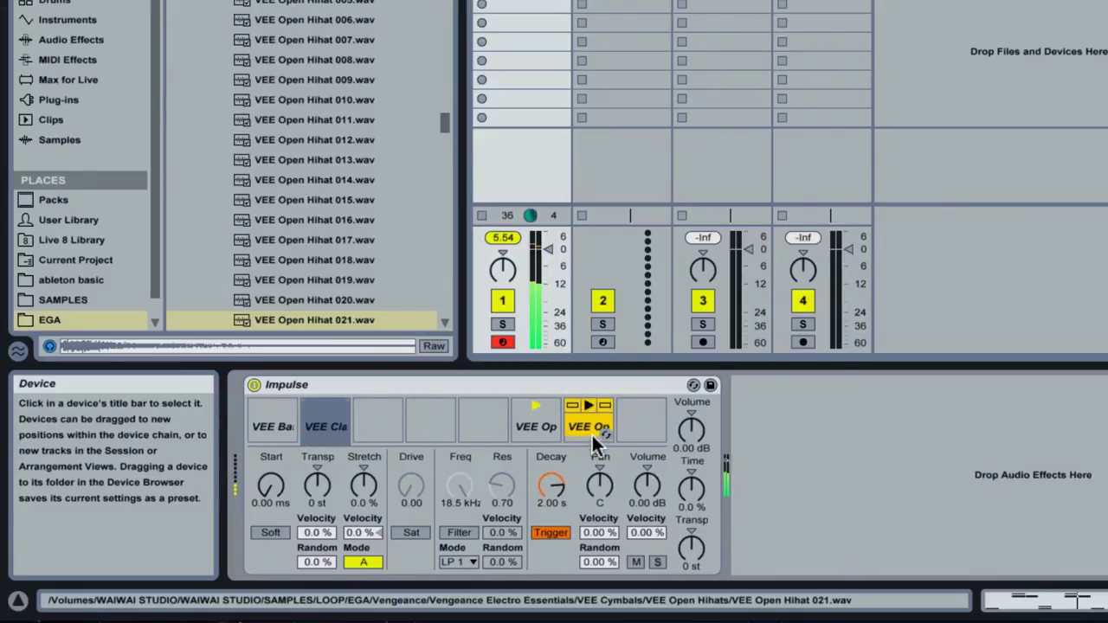
left_click_drag(647, 485, 647, 506)
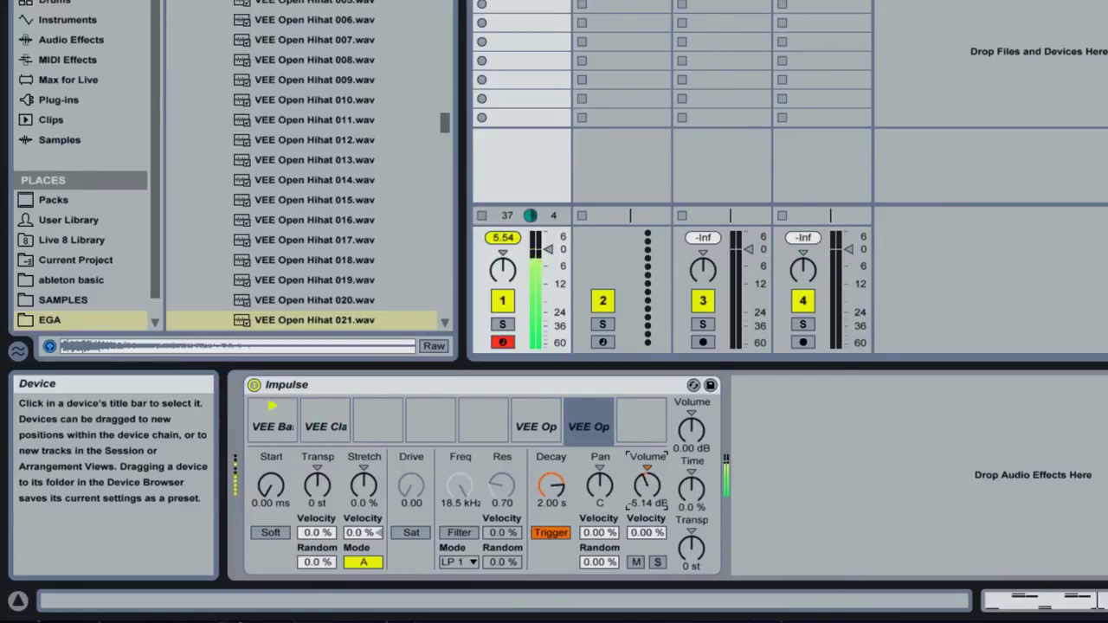
Turn on Soft for the VEE Open Hihat 11 slot's start.
left_click(601, 484)
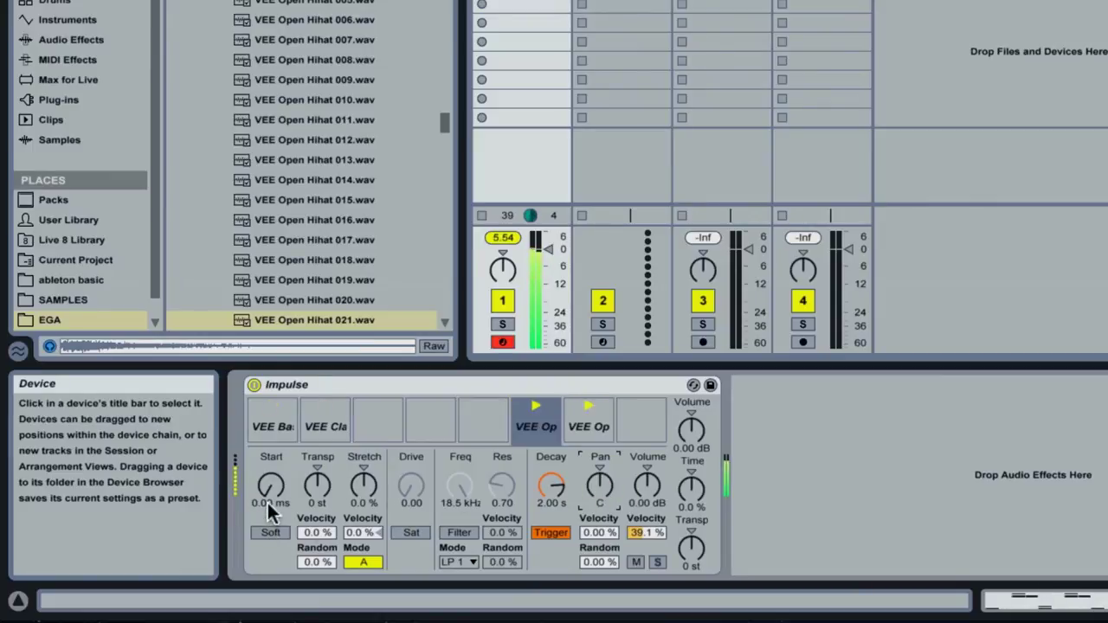
left_click_drag(265, 493, 266, 487)
Set the VEE Open Hihat 021 slot's volume to -2.86 dB and lower the clap slot's volume.
left_click(575, 422)
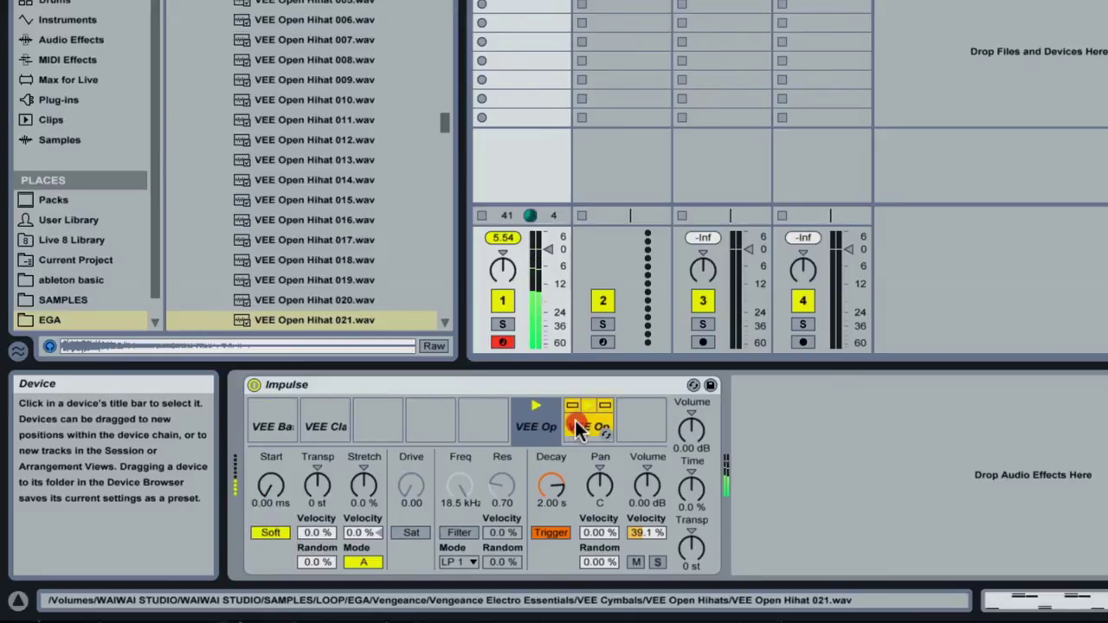
left_click_drag(641, 487, 641, 484)
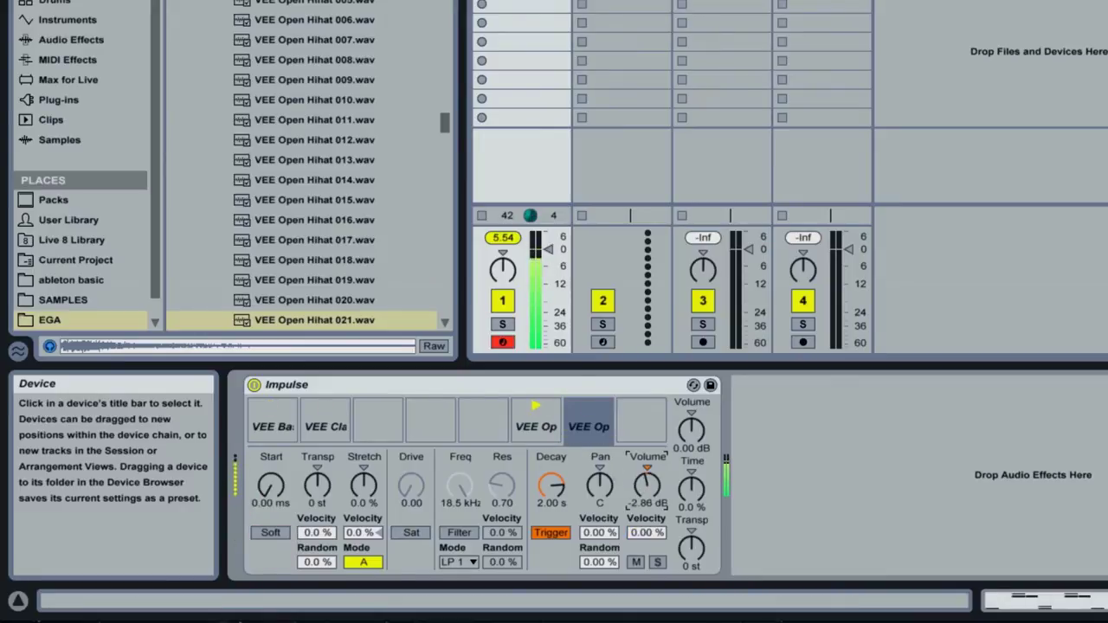
left_click(316, 427)
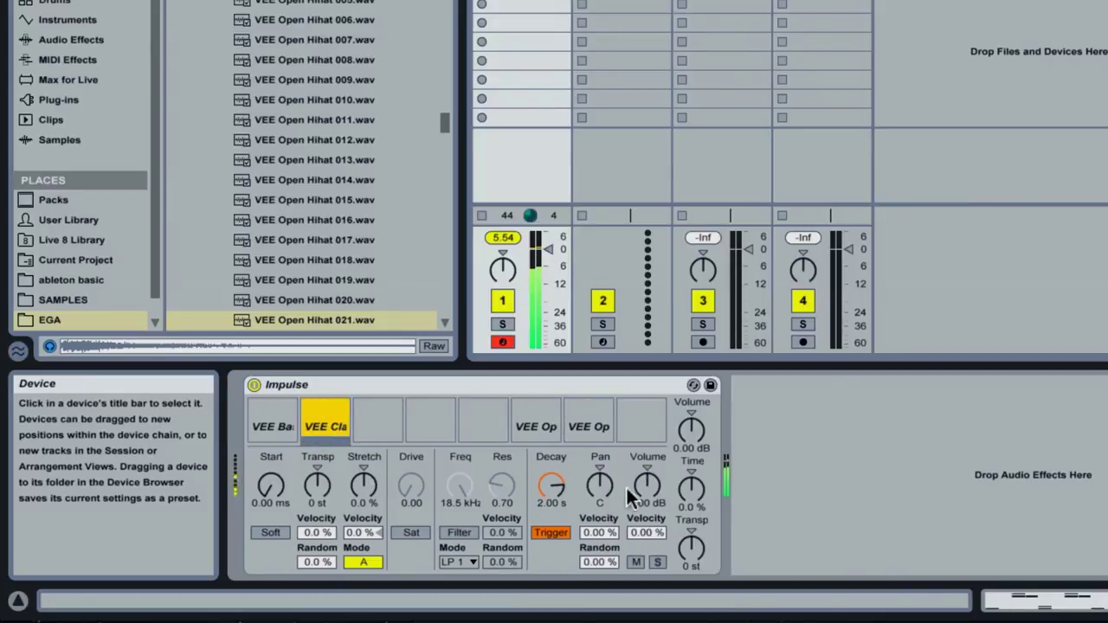
left_click_drag(630, 498, 630, 515)
Lower the kick slot's volume to -6.86 dB and the Impulse track's mixer volume to -3.4 dB.
left_click(252, 422)
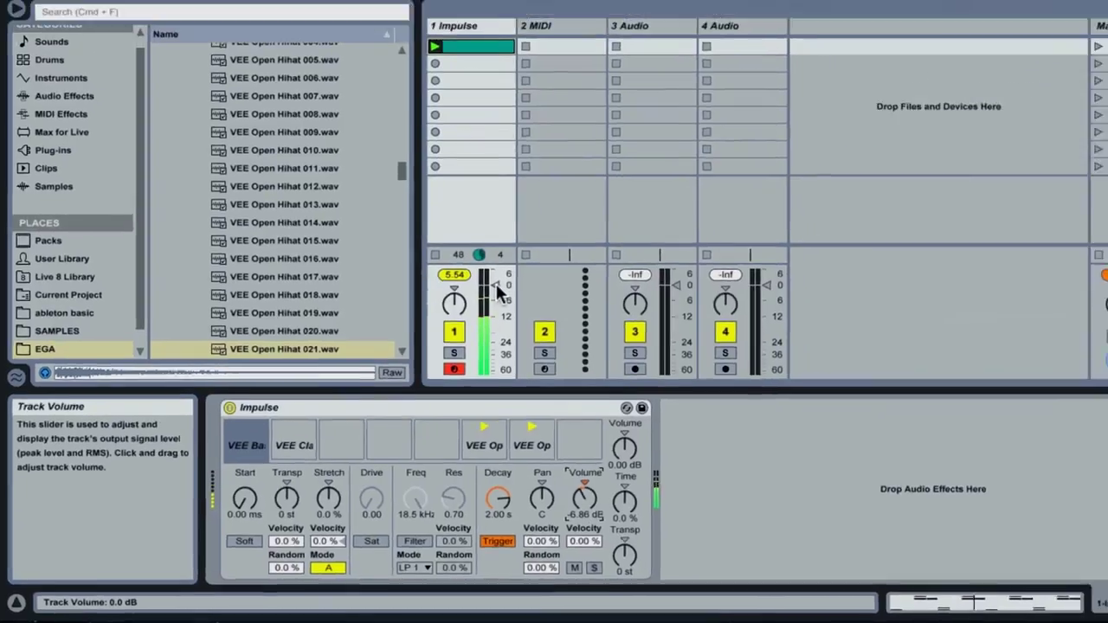
left_click_drag(550, 250, 550, 259)
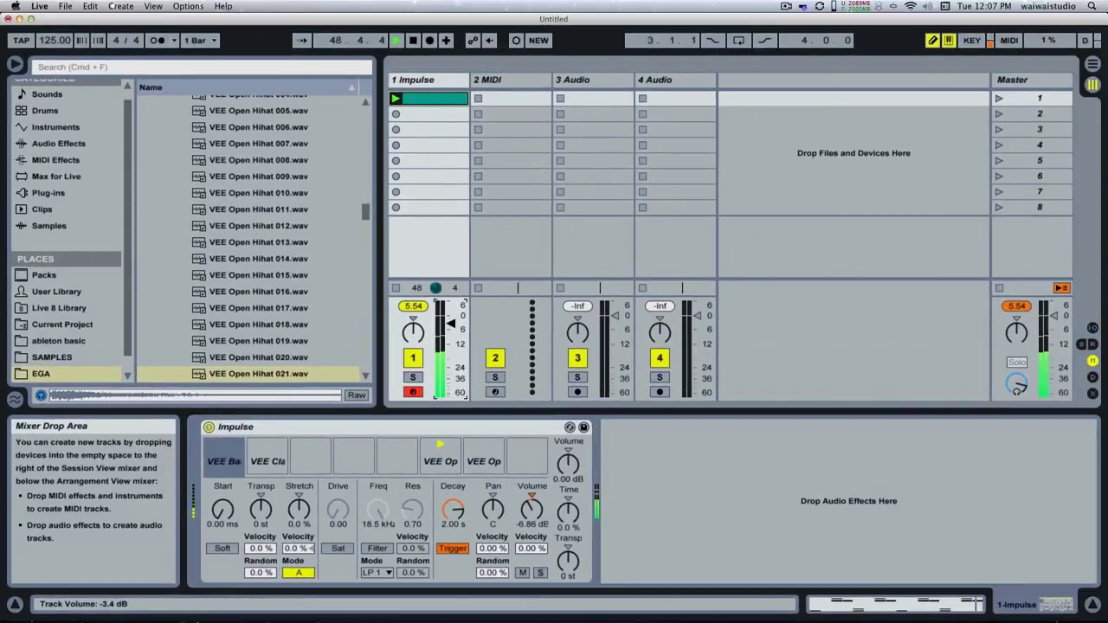